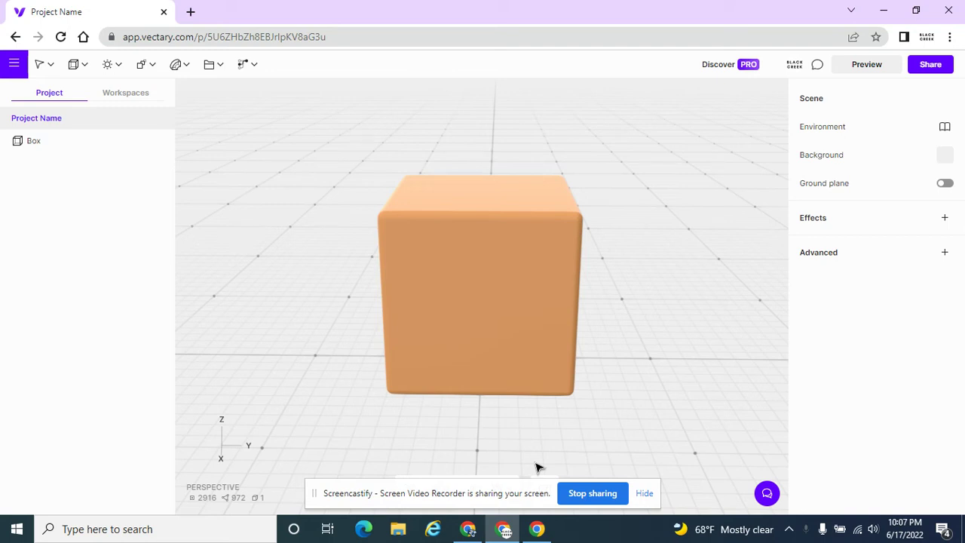
# - Select the box and bake it into editable mesh geometry for Edit Mode
pyautogui.click(487, 286)
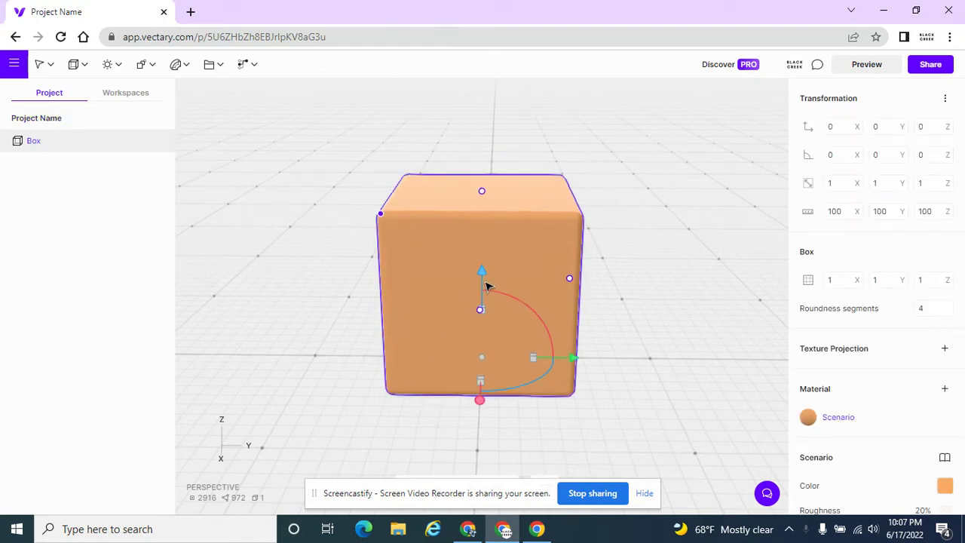
pyautogui.doubleClick(500, 248)
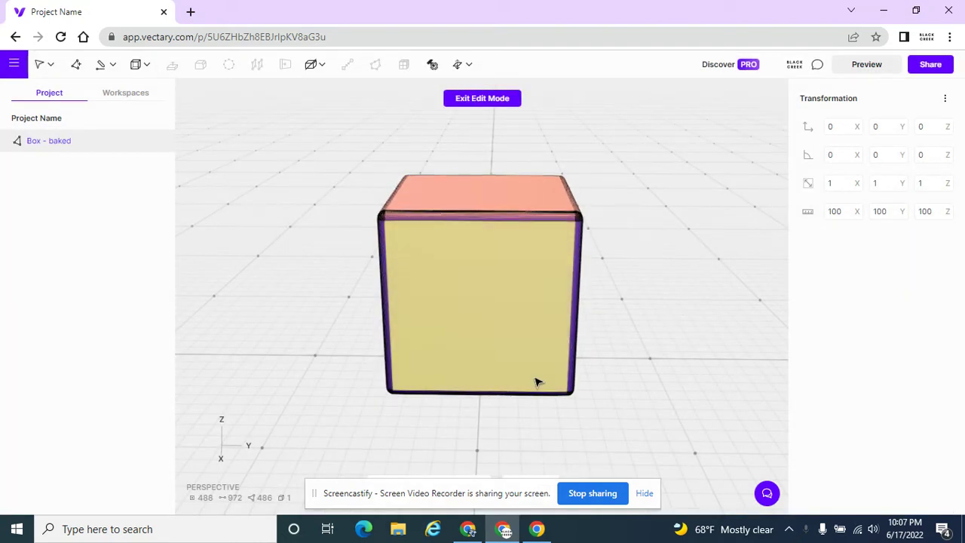
# - Delete the box's top face, then cap the opening with a new face
pyautogui.click(469, 200)
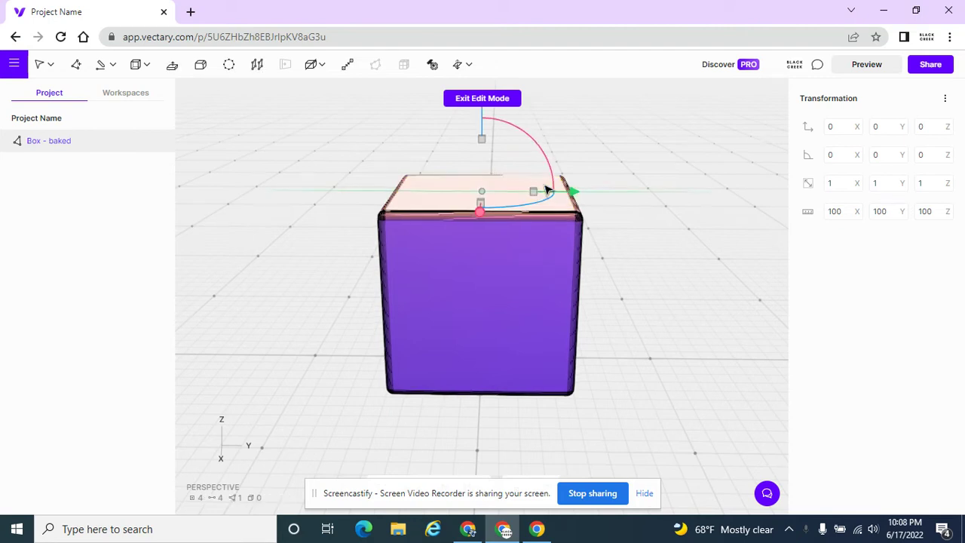
pyautogui.press('Delete')
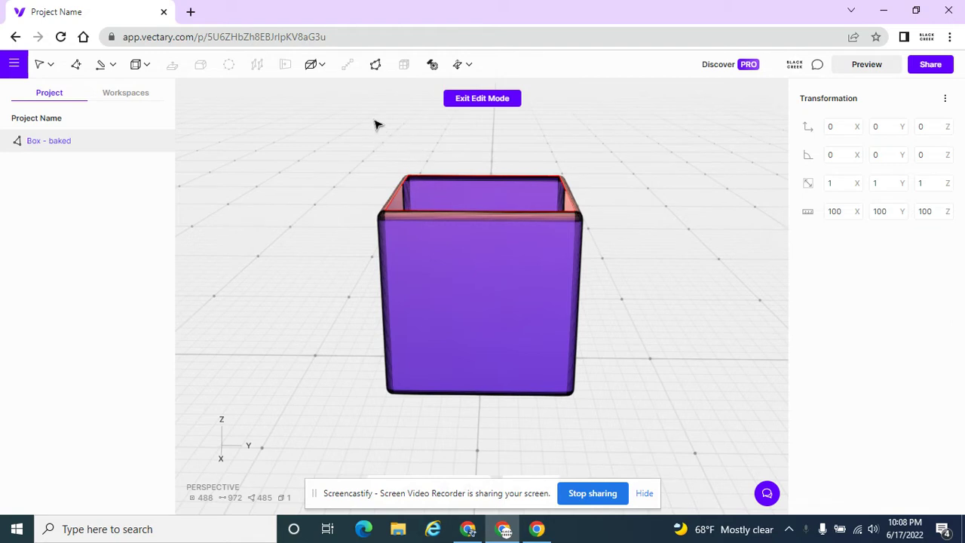
pyautogui.click(375, 64)
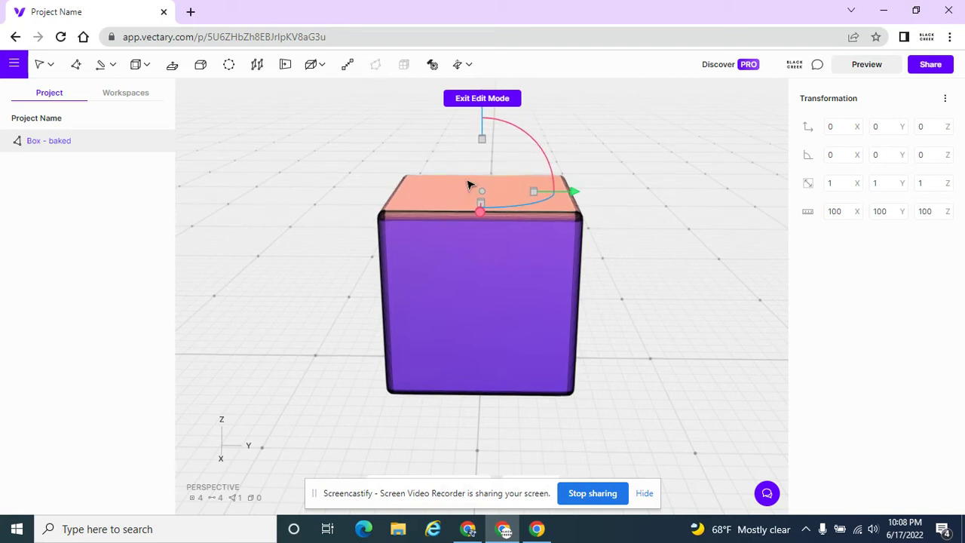
# - Extrude the top face straight up along the blue Z handle into a tall block
pyautogui.click(173, 68)
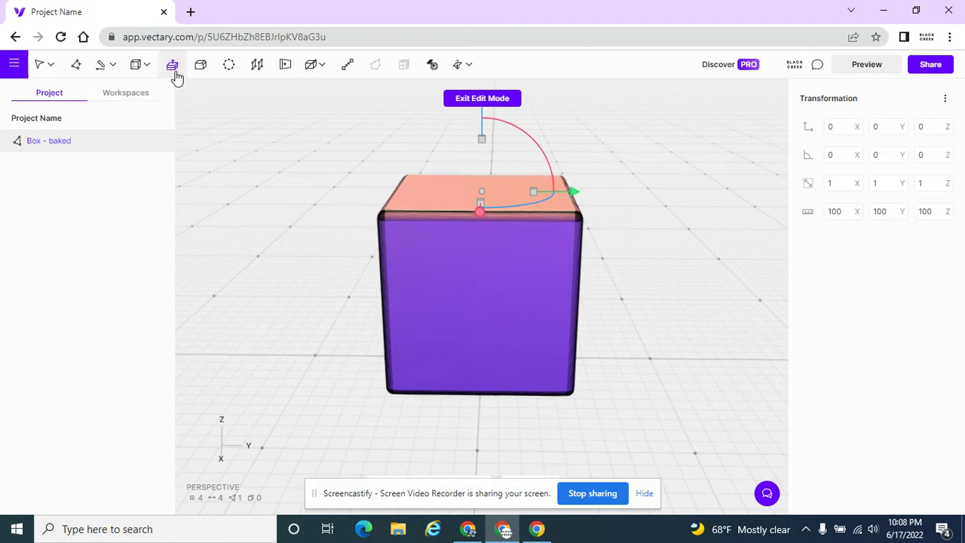
pyautogui.click(501, 196)
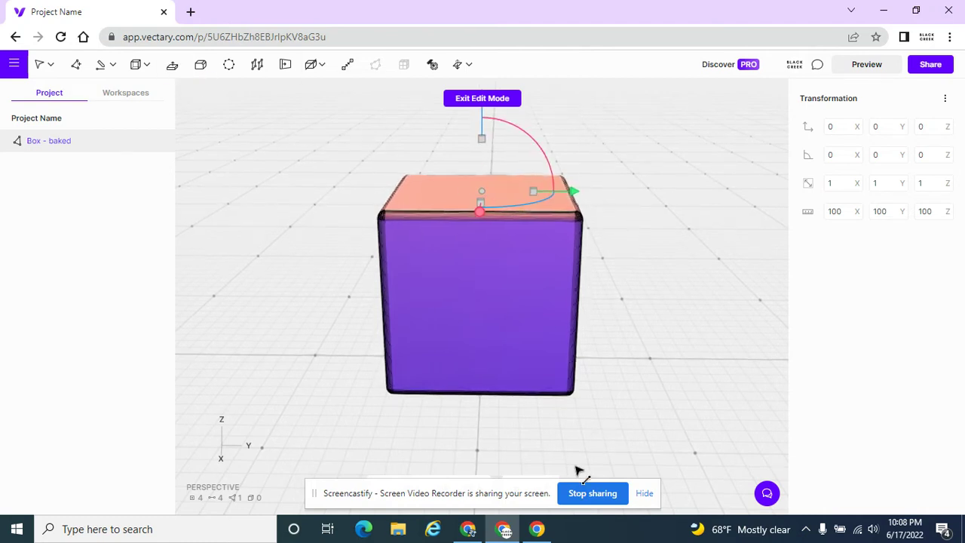
pyautogui.click(571, 490)
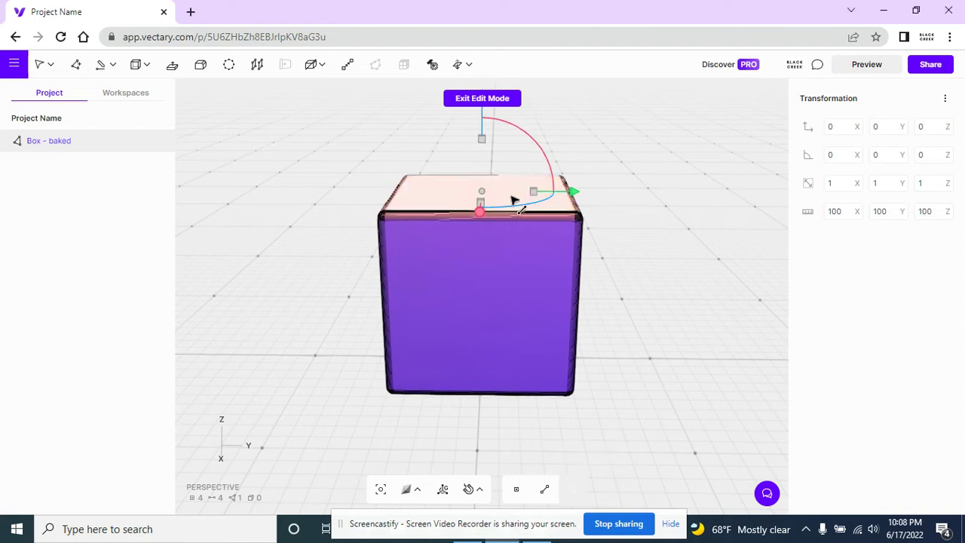
pyautogui.moveTo(482, 139); pyautogui.dragTo(487, 22)
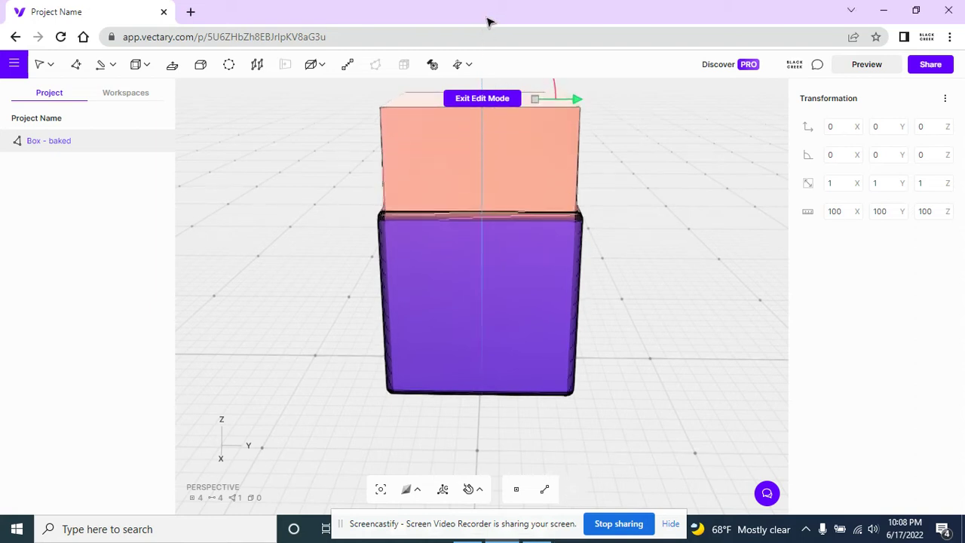
pyautogui.moveTo(578, 226)
pyautogui.mouseDown()
pyautogui.moveTo(656, 269)
pyautogui.moveTo(601, 264)
pyautogui.mouseUp()
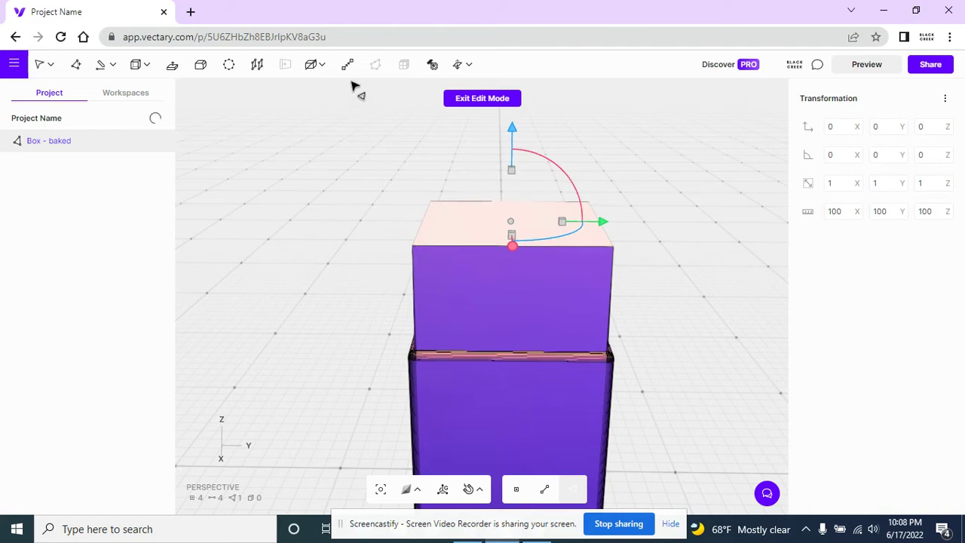
pyautogui.moveTo(315, 64)
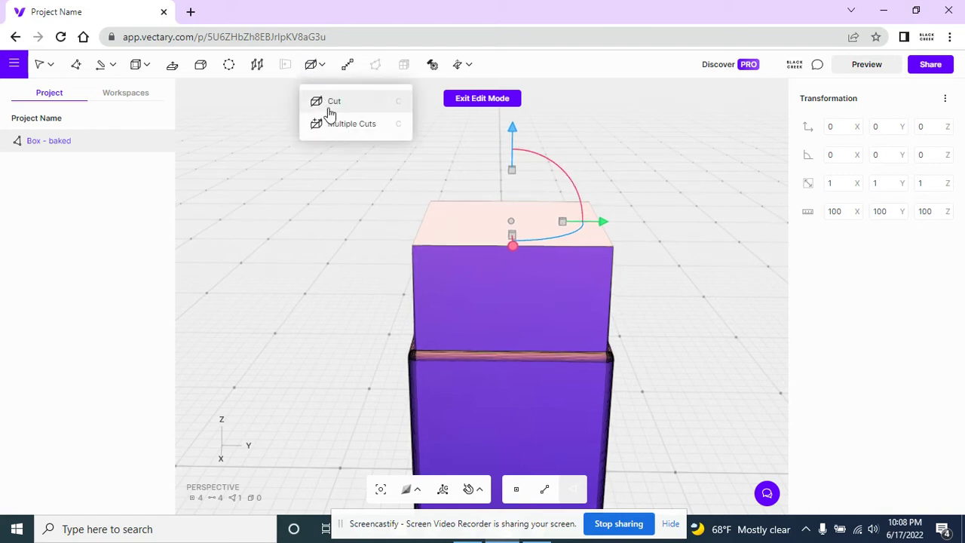
# - Make a single horizontal Cut across the upper block's front face at mid-height
pyautogui.click(334, 102)
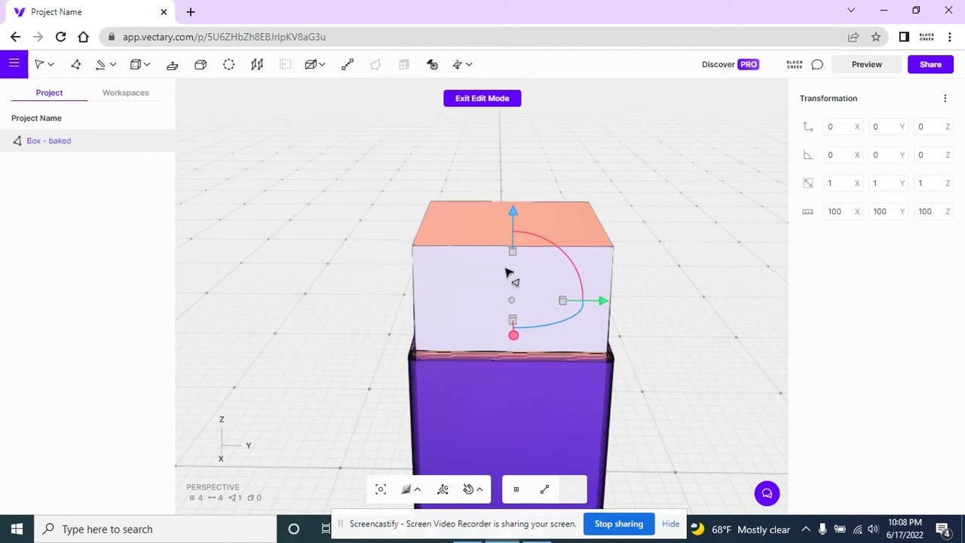
pyautogui.click(500, 301)
pyautogui.click(382, 210)
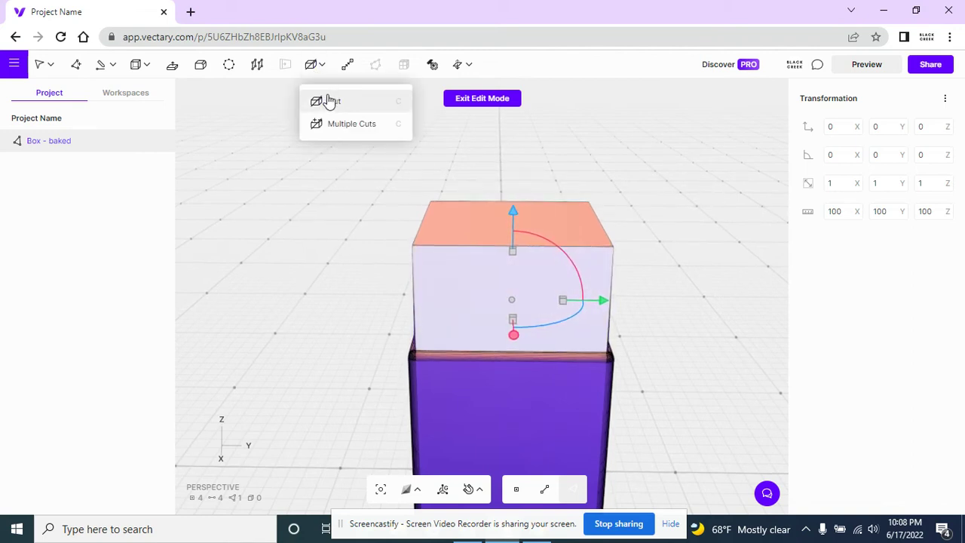
pyautogui.click(328, 99)
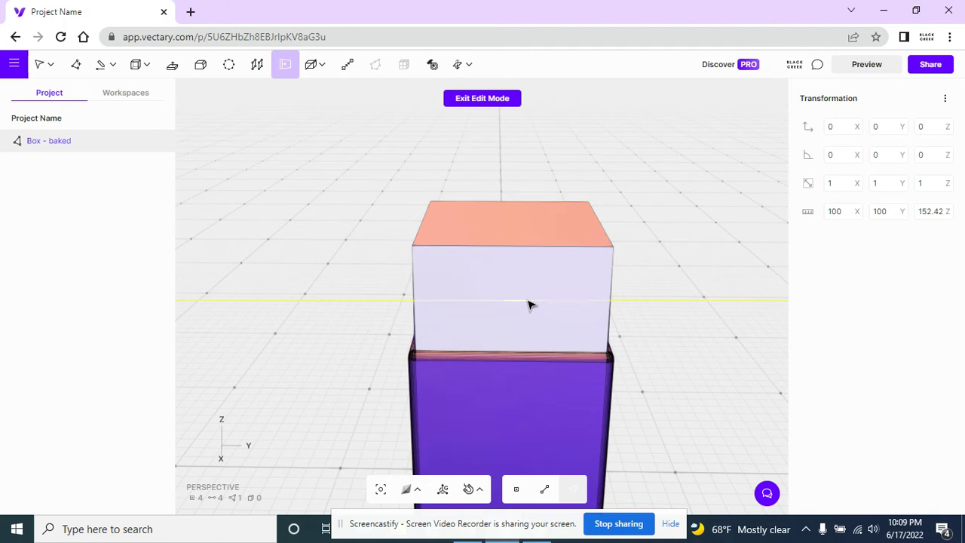
pyautogui.click(531, 305)
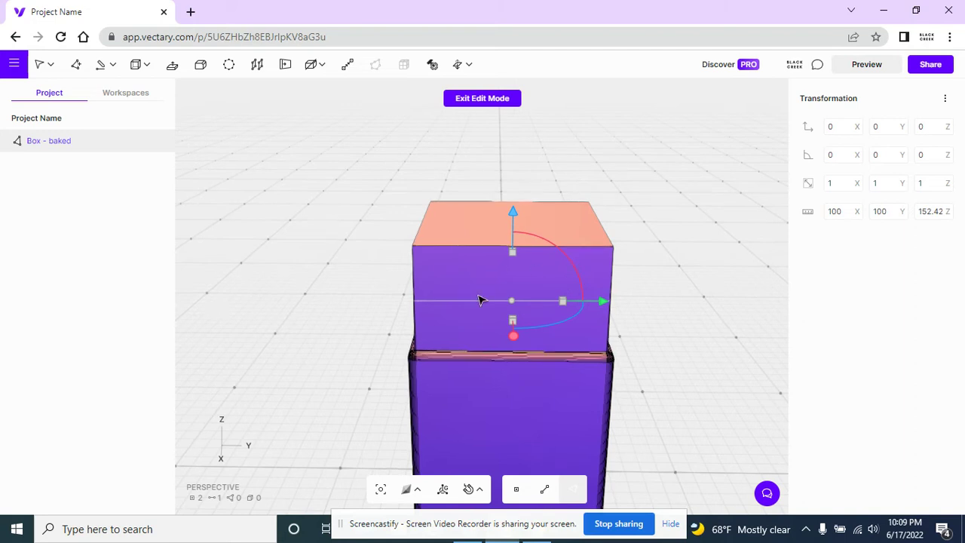
# - Extrude the upper side band outward into a long arm overhanging the lower box
pyautogui.moveTo(631, 293); pyautogui.dragTo(730, 301, button='middle')
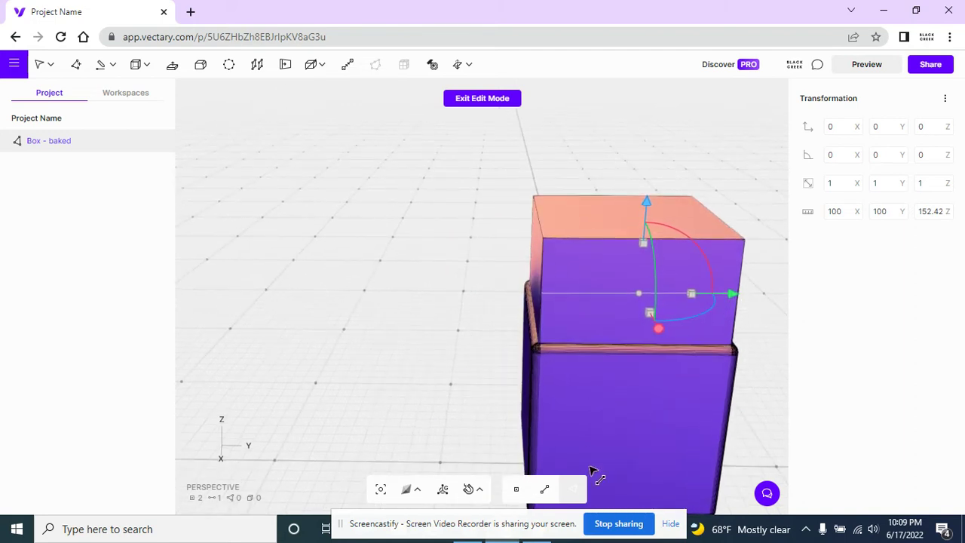
pyautogui.click(611, 279)
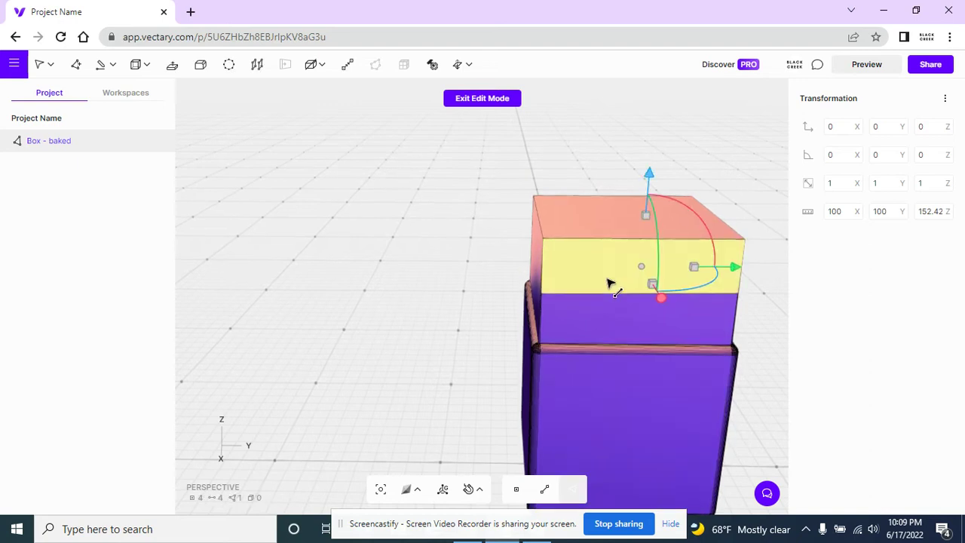
pyautogui.click(171, 73)
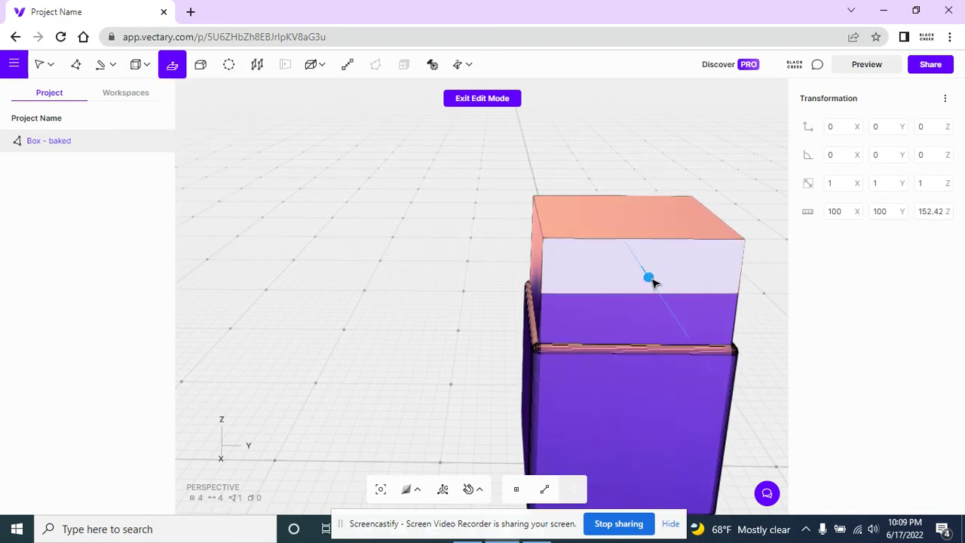
pyautogui.moveTo(653, 282); pyautogui.dragTo(708, 367)
pyautogui.moveTo(496, 274)
pyautogui.mouseDown()
pyautogui.moveTo(297, 256)
pyautogui.moveTo(367, 271)
pyautogui.moveTo(510, 250)
pyautogui.moveTo(339, 209)
pyautogui.mouseUp()
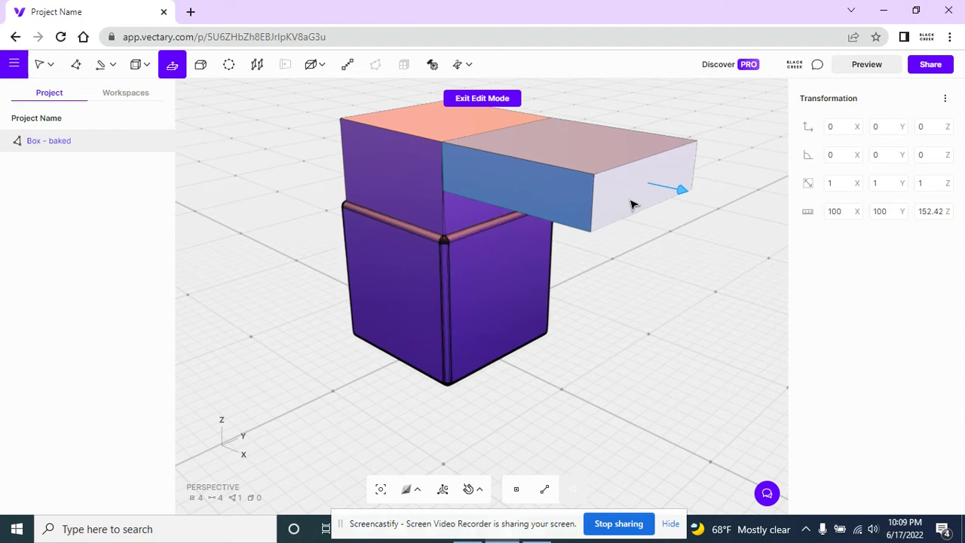
pyautogui.click(632, 203)
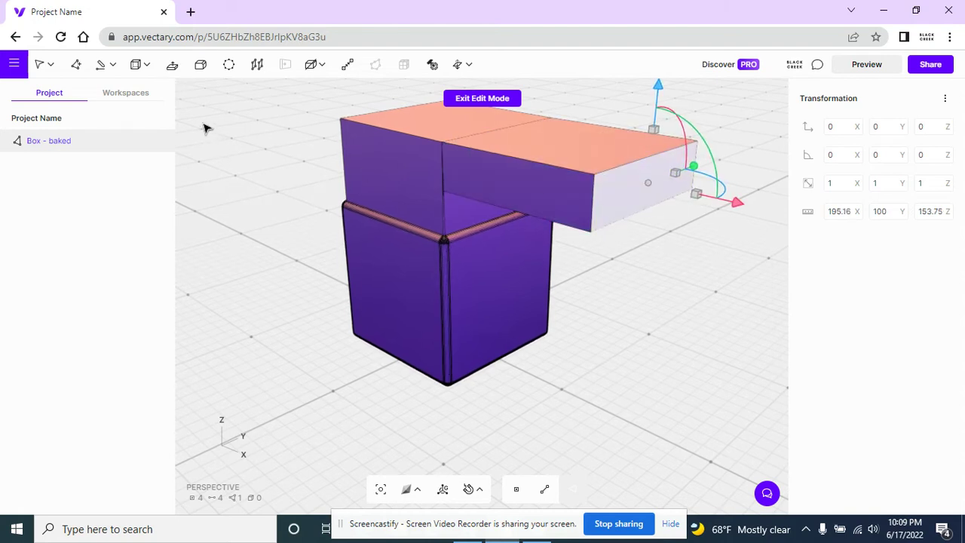
# - Draw a cylinder primitive under the arm's end, placing its base and radius
pyautogui.click(139, 68)
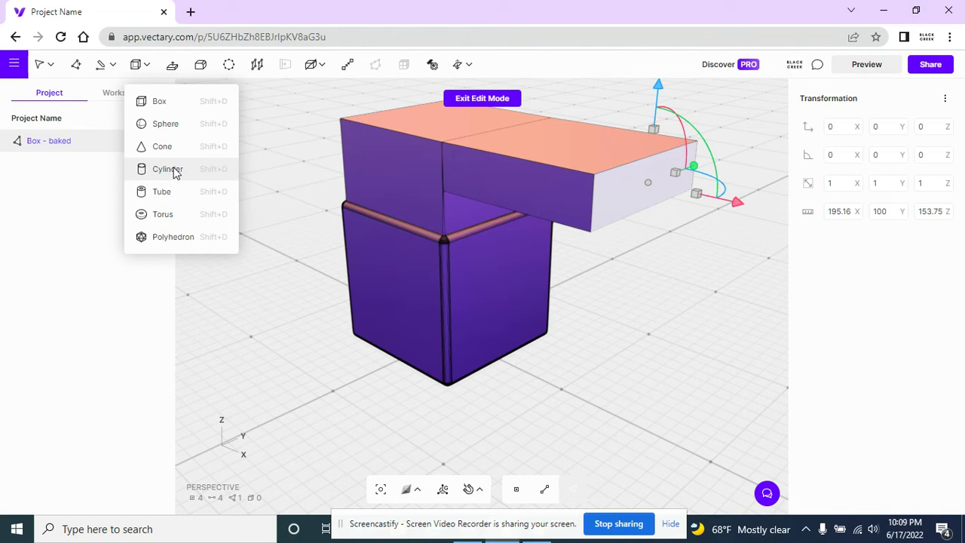
pyautogui.click(168, 169)
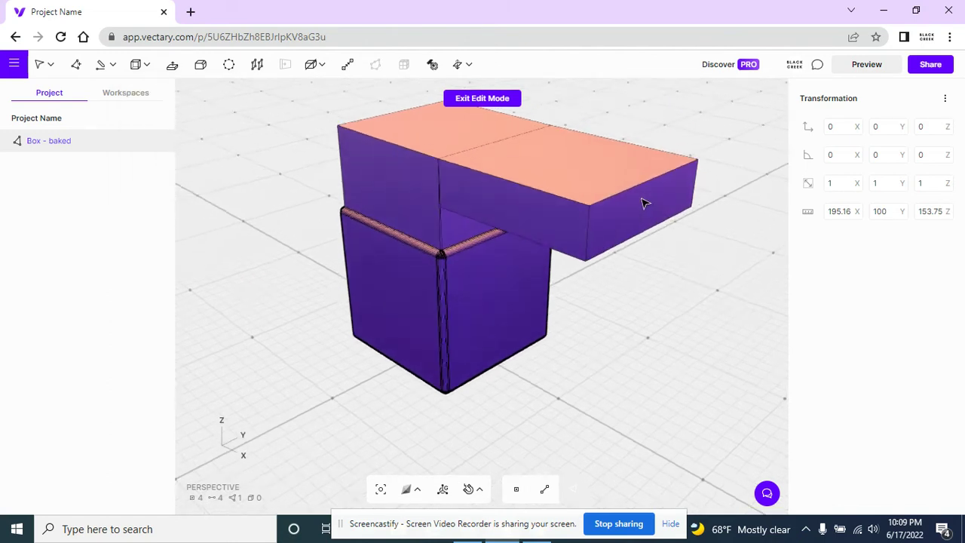
pyautogui.moveTo(653, 198); pyautogui.dragTo(627, 220)
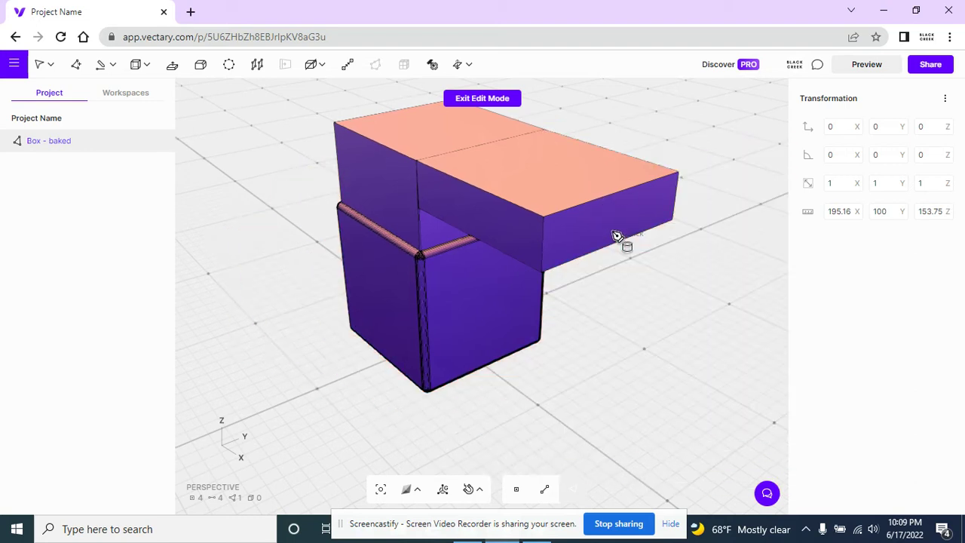
pyautogui.click(617, 240)
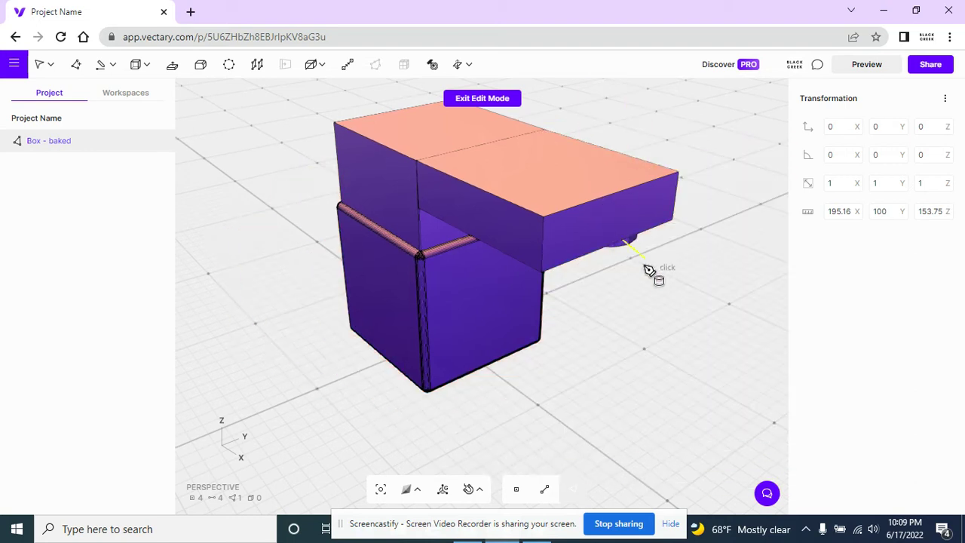
pyautogui.click(647, 320)
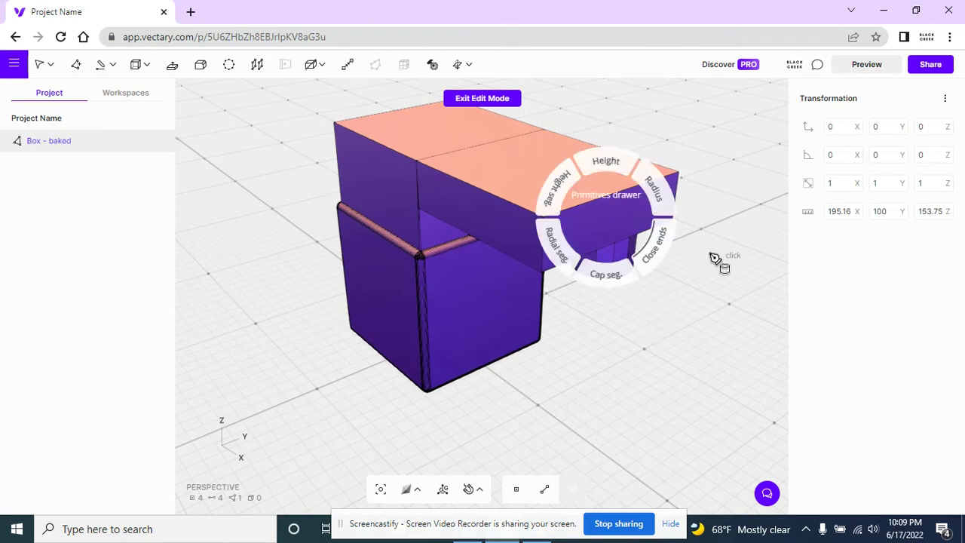
pyautogui.moveTo(715, 259); pyautogui.dragTo(532, 224, button='middle')
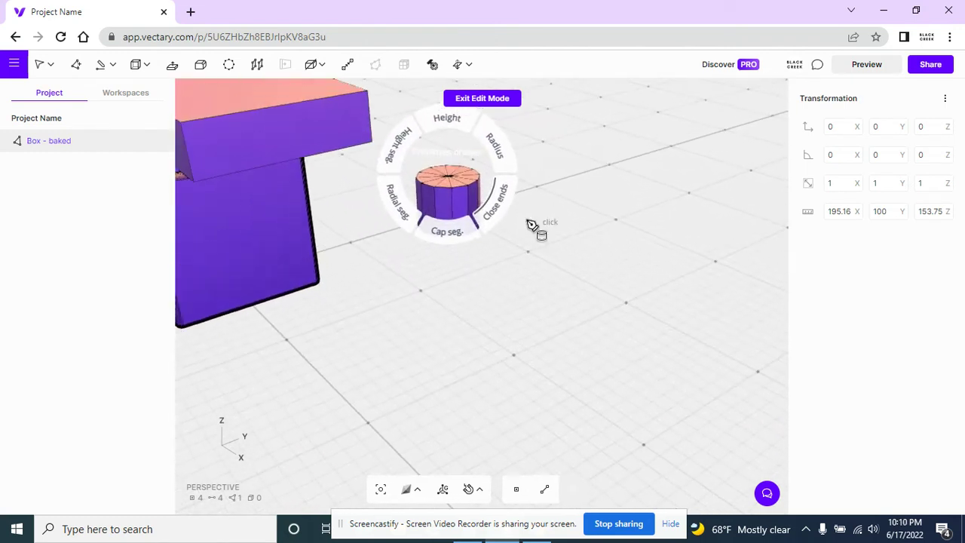
# - Redraw the cylinder under the arm's edge, setting its base, radius and height
pyautogui.press('Escape')
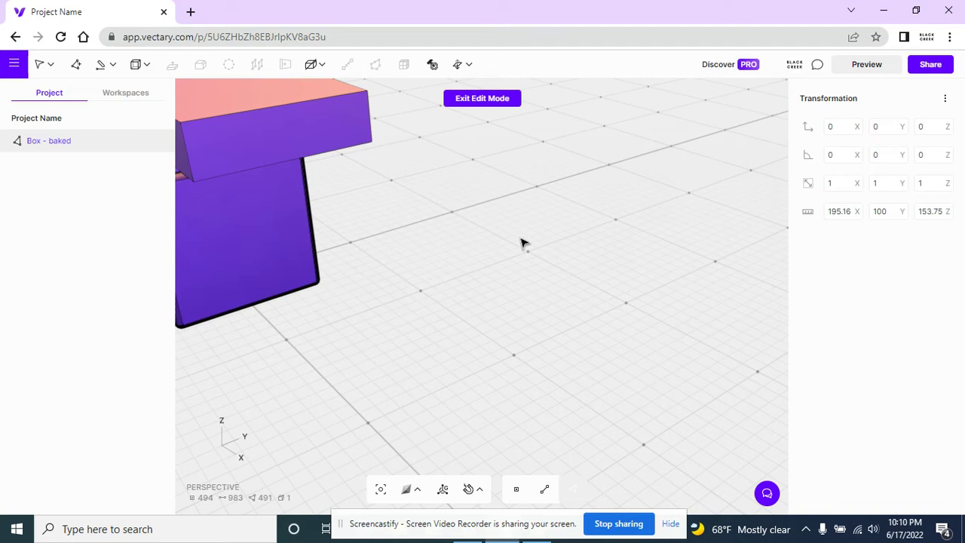
pyautogui.click(283, 143)
pyautogui.click(135, 64)
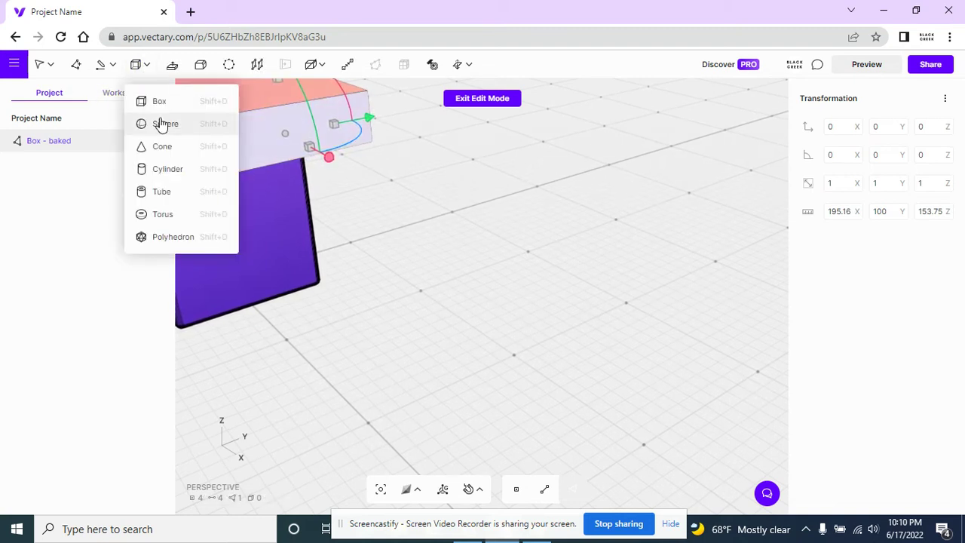
pyautogui.click(169, 169)
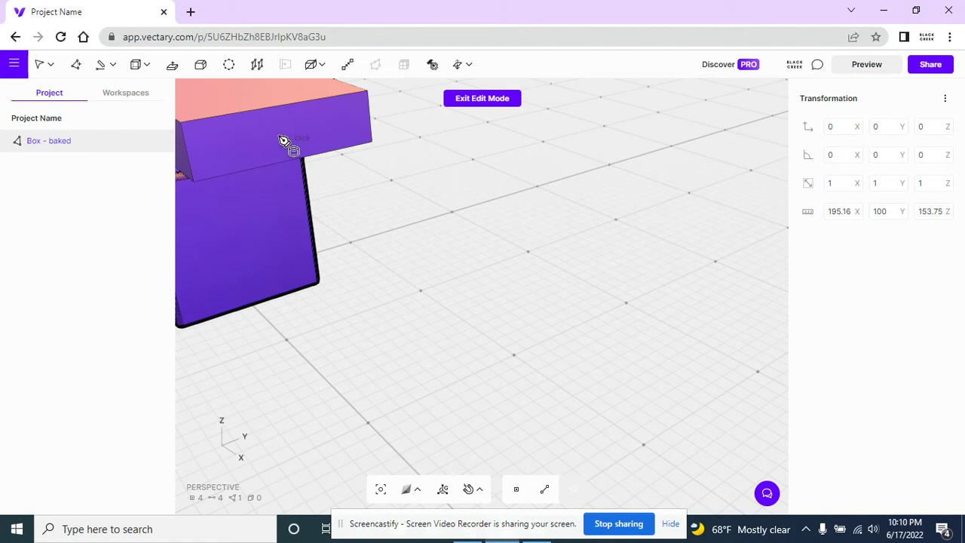
pyautogui.moveTo(283, 143); pyautogui.dragTo(432, 253, button='right')
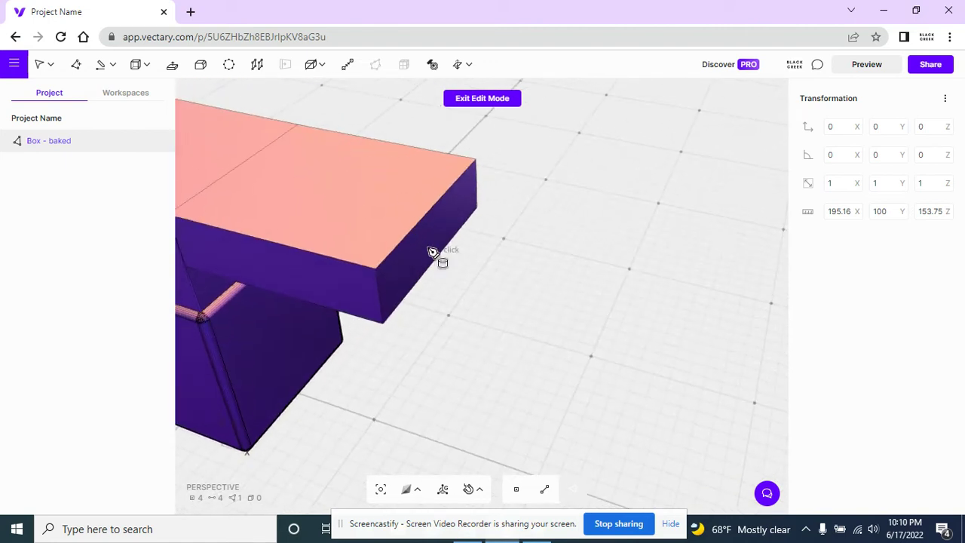
pyautogui.click(430, 253)
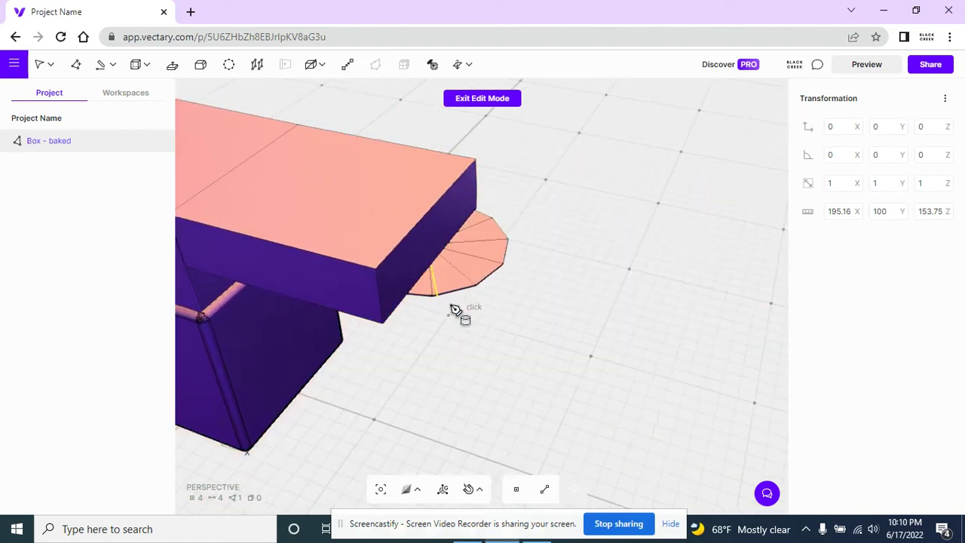
pyautogui.click(489, 350)
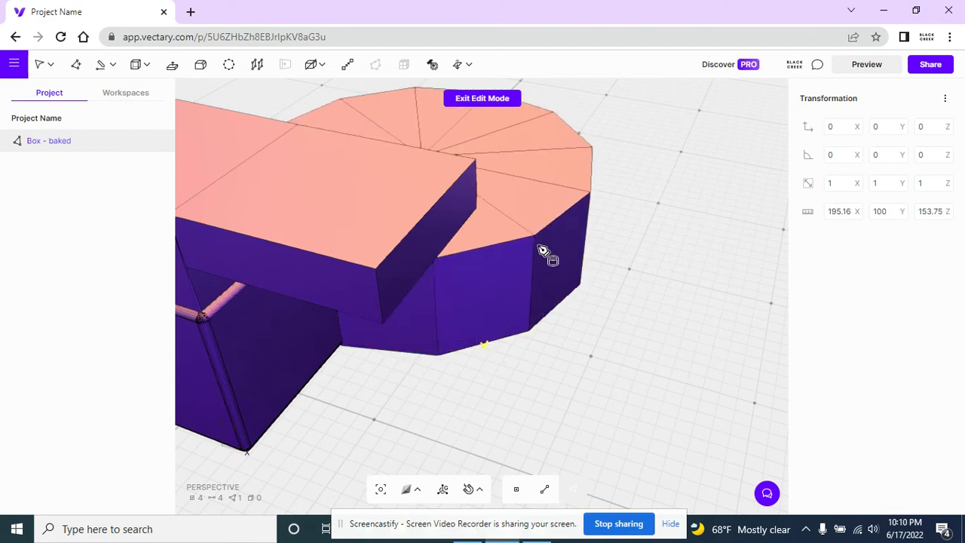
pyautogui.click(541, 250)
pyautogui.scroll(3, 528, 213)
pyautogui.scroll(3, 611, 96)
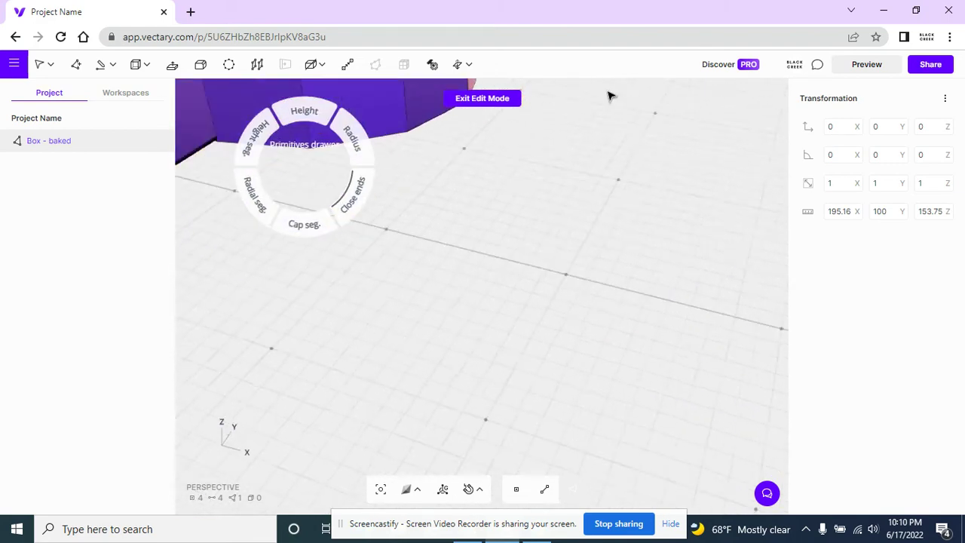
pyautogui.scroll(-2, 610, 96)
pyautogui.scroll(-2, 646, 147)
pyautogui.scroll(-2, 684, 198)
pyautogui.scroll(-2, 554, 324)
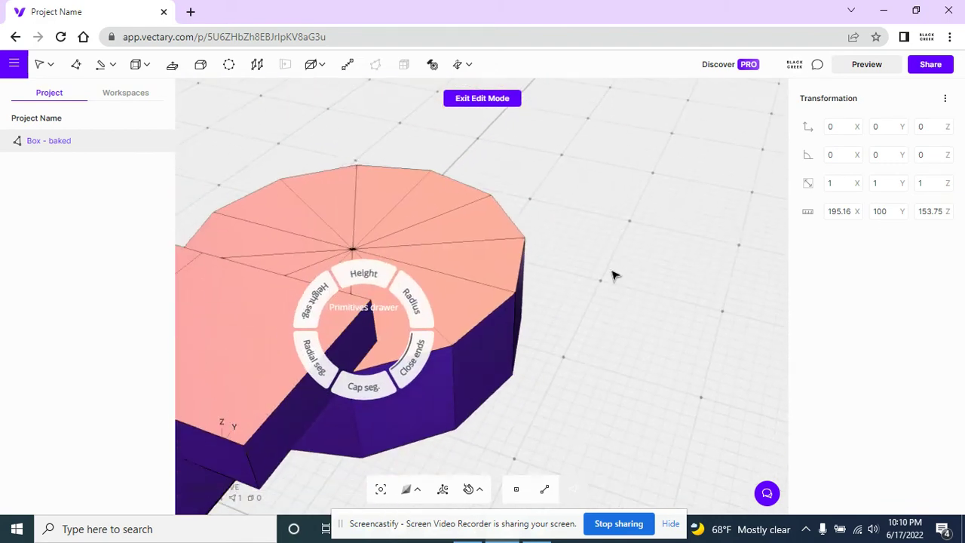
# - Move the cylinder along Z, X and Y until it sits just below the box
pyautogui.click(490, 273)
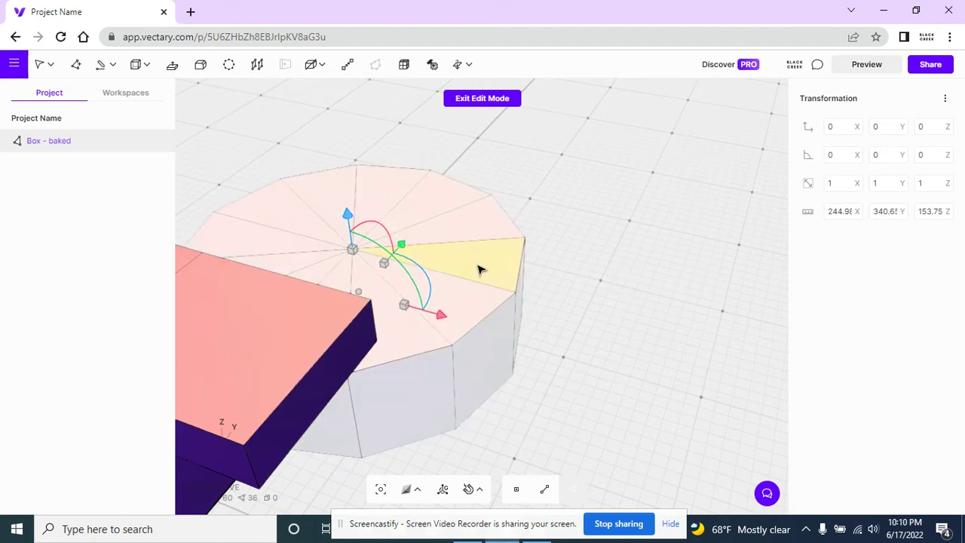
pyautogui.moveTo(348, 214); pyautogui.dragTo(417, 362)
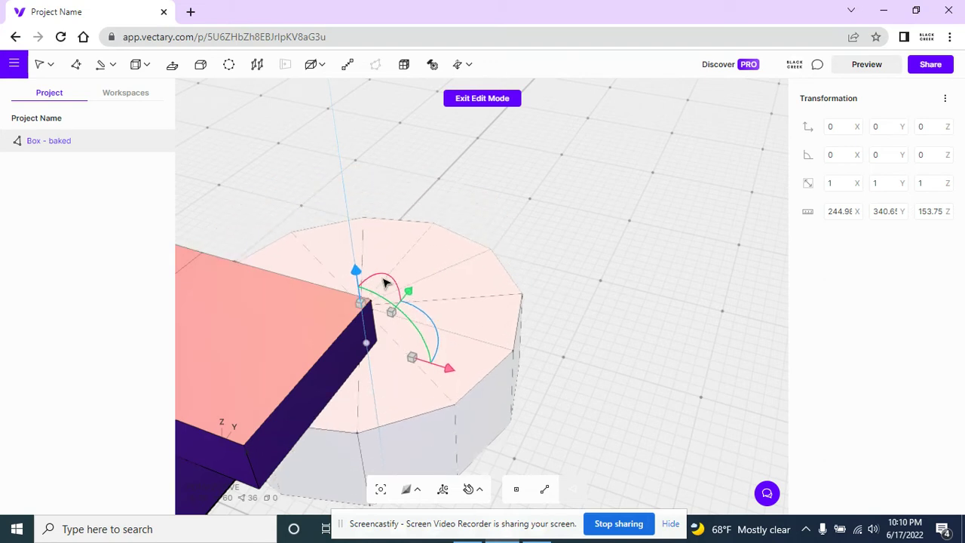
pyautogui.moveTo(537, 243); pyautogui.dragTo(694, 93)
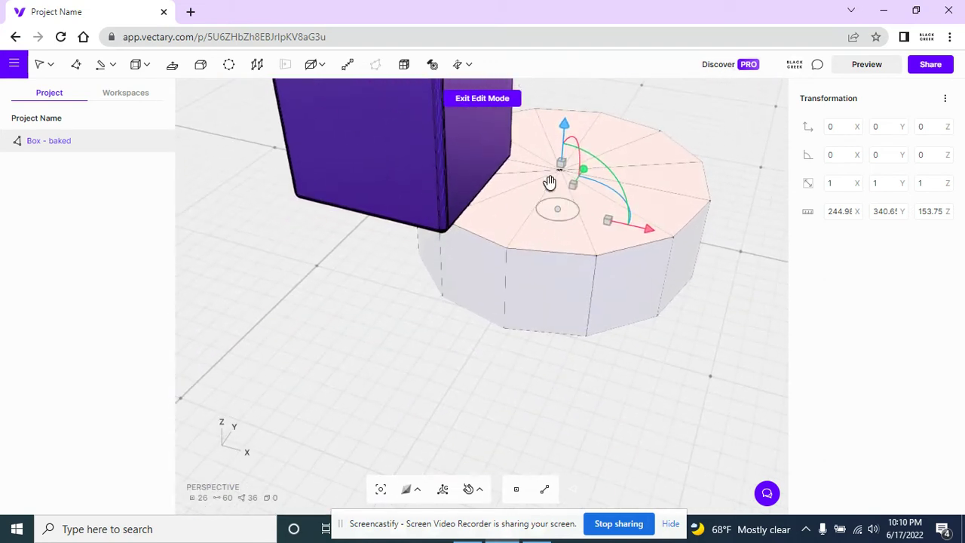
pyautogui.moveTo(654, 235); pyautogui.dragTo(532, 248)
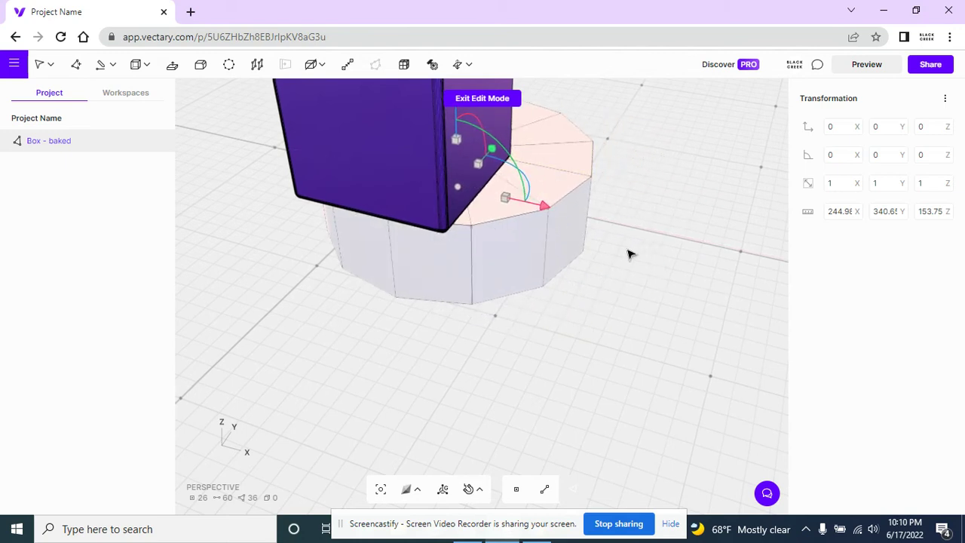
pyautogui.moveTo(630, 255); pyautogui.dragTo(675, 256)
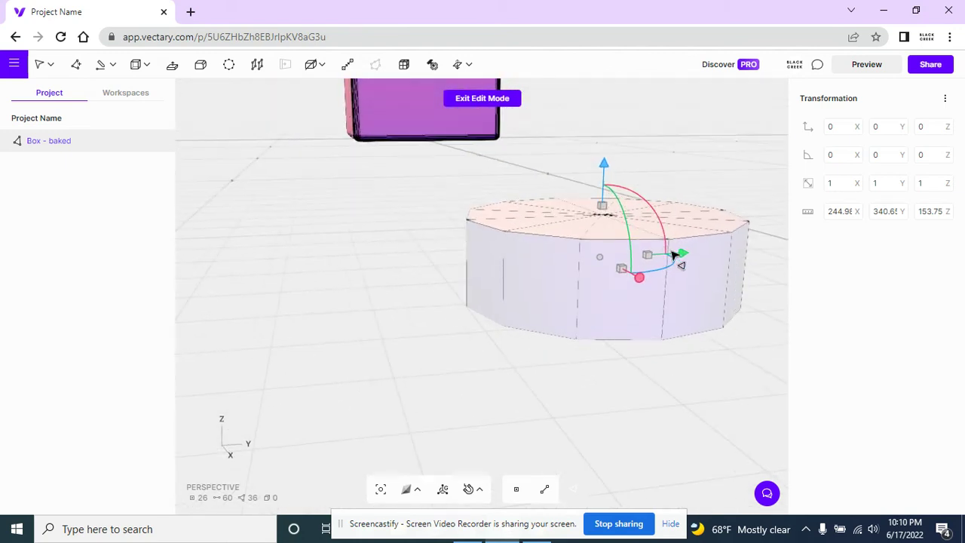
pyautogui.moveTo(675, 256); pyautogui.dragTo(541, 260)
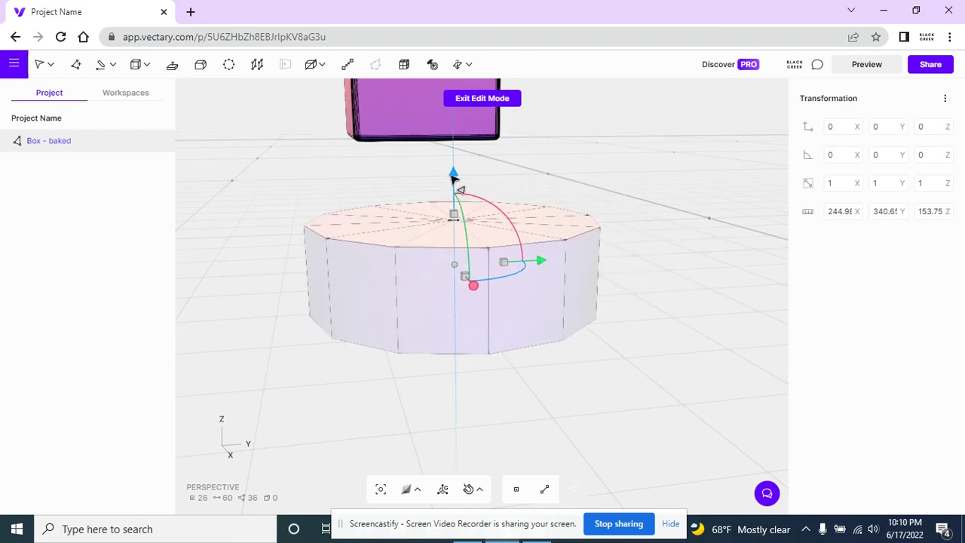
pyautogui.moveTo(453, 177); pyautogui.dragTo(453, 160)
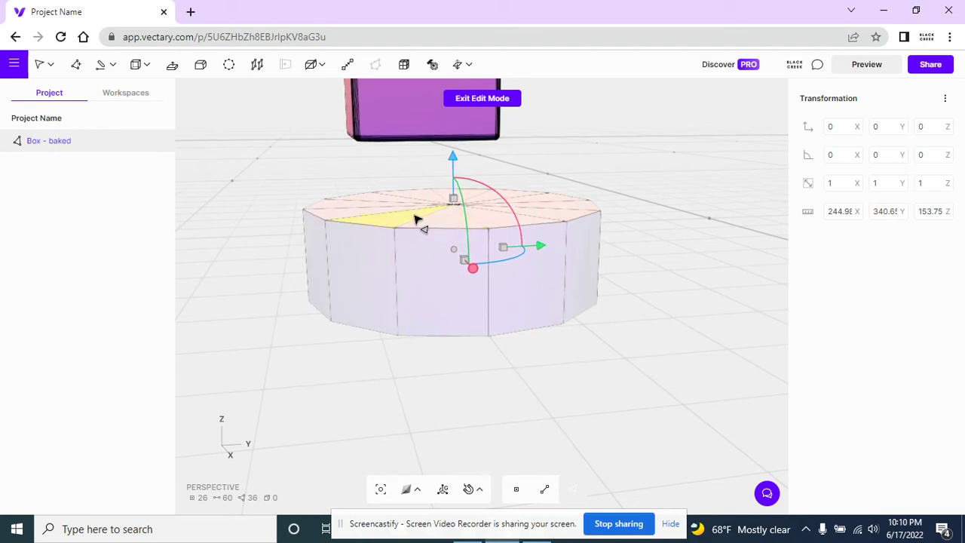
# - Lasso-select the cylinder's top face and delete it, leaving an open rim
pyautogui.moveTo(601, 263); pyautogui.dragTo(565, 322, button='right')
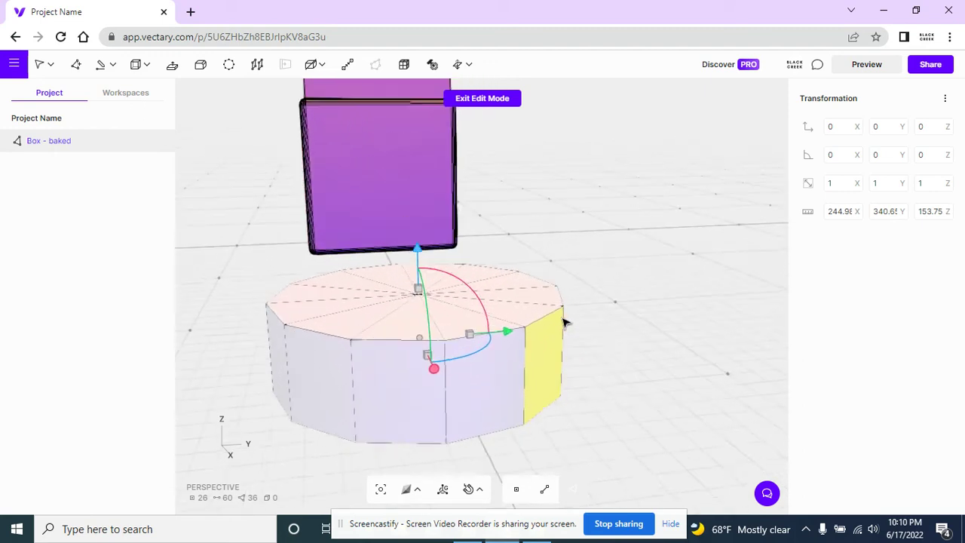
pyautogui.click(46, 65)
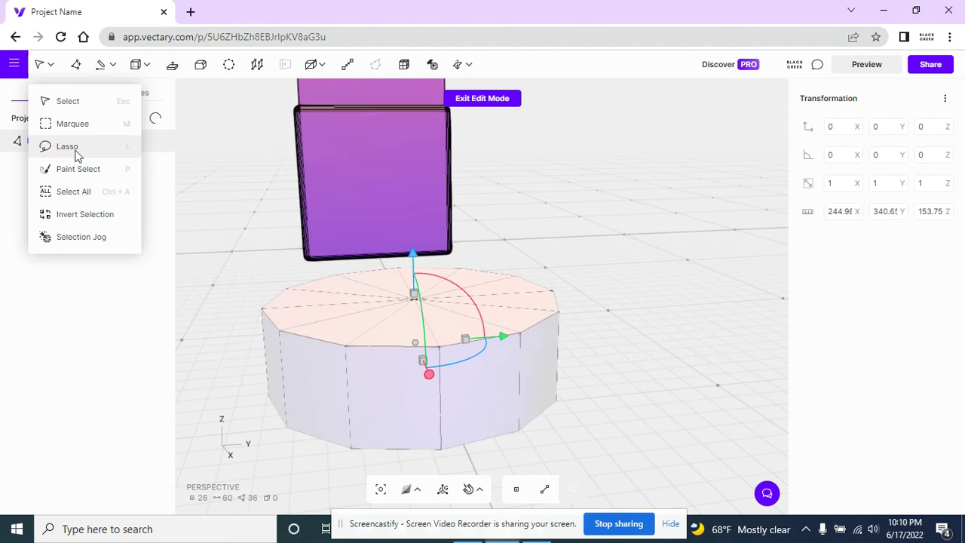
pyautogui.click(75, 149)
pyautogui.click(47, 65)
pyautogui.click(72, 169)
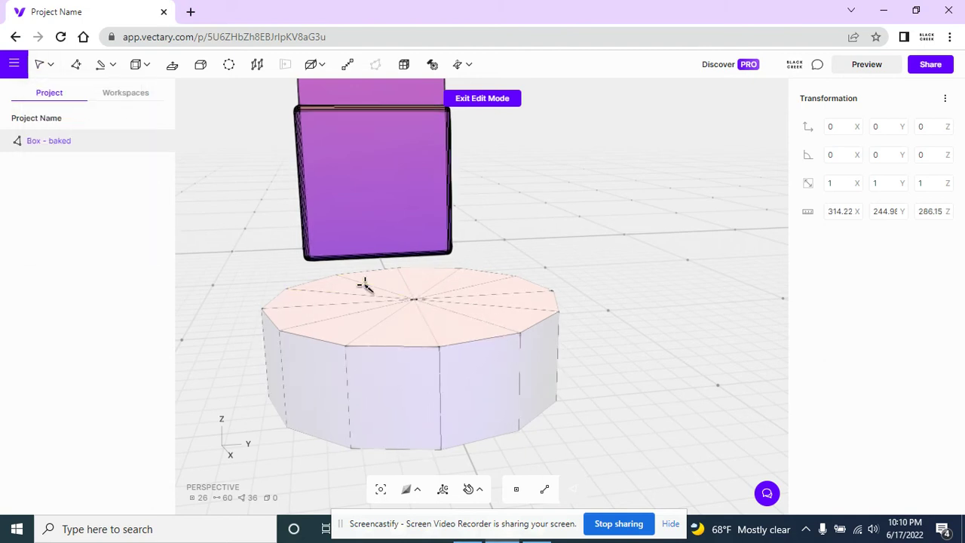
pyautogui.moveTo(399, 287); pyautogui.dragTo(402, 285)
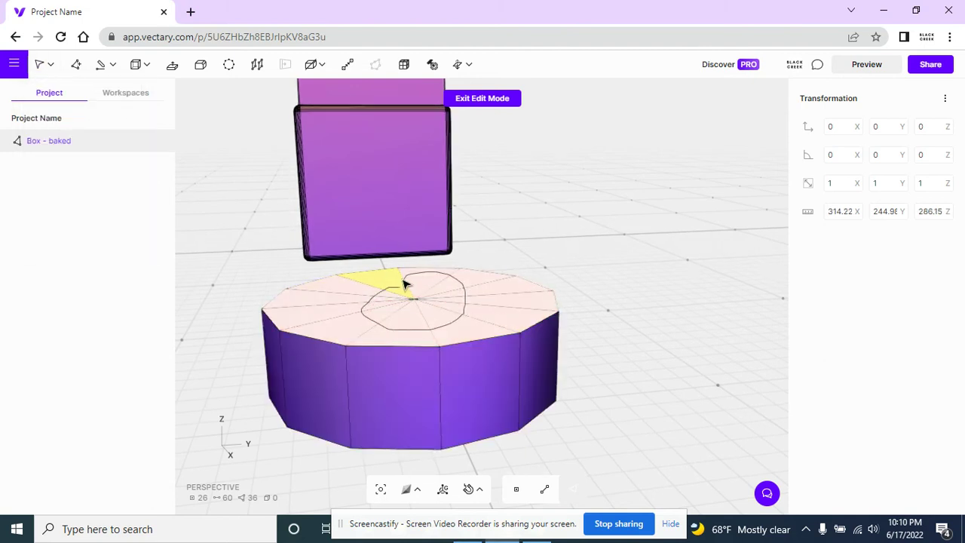
pyautogui.press('Delete')
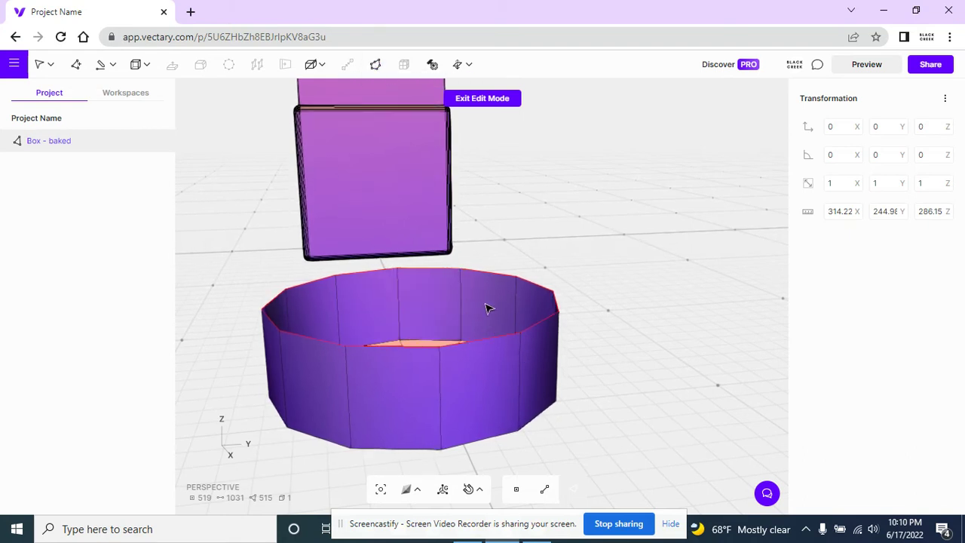
# - Cap the cylinder's open rim with a flat face using Cap open boundaries
pyautogui.click(375, 66)
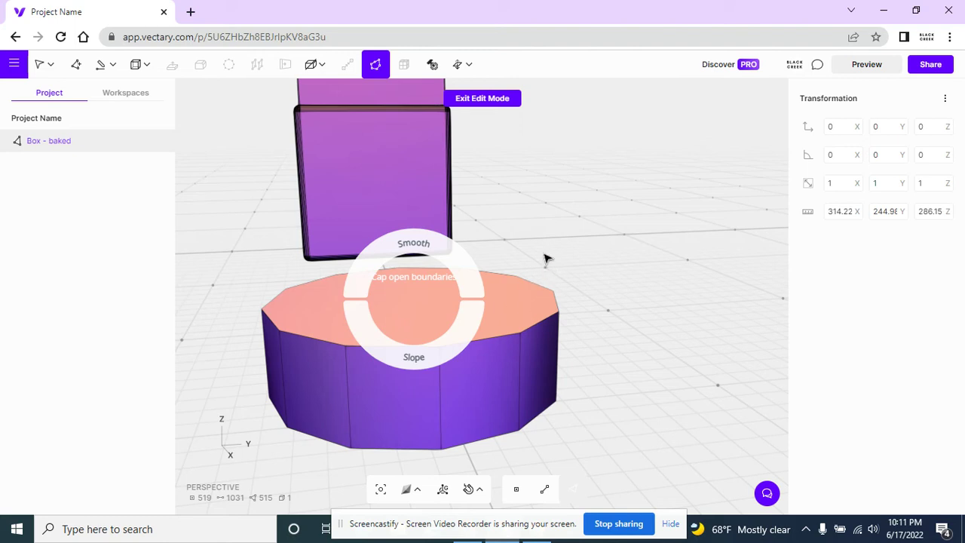
pyautogui.moveTo(554, 257)
pyautogui.mouseDown(button='middle')
pyautogui.moveTo(539, 226)
pyautogui.moveTo(549, 201)
pyautogui.moveTo(549, 211)
pyautogui.moveTo(463, 273)
pyautogui.mouseUp(button='middle')
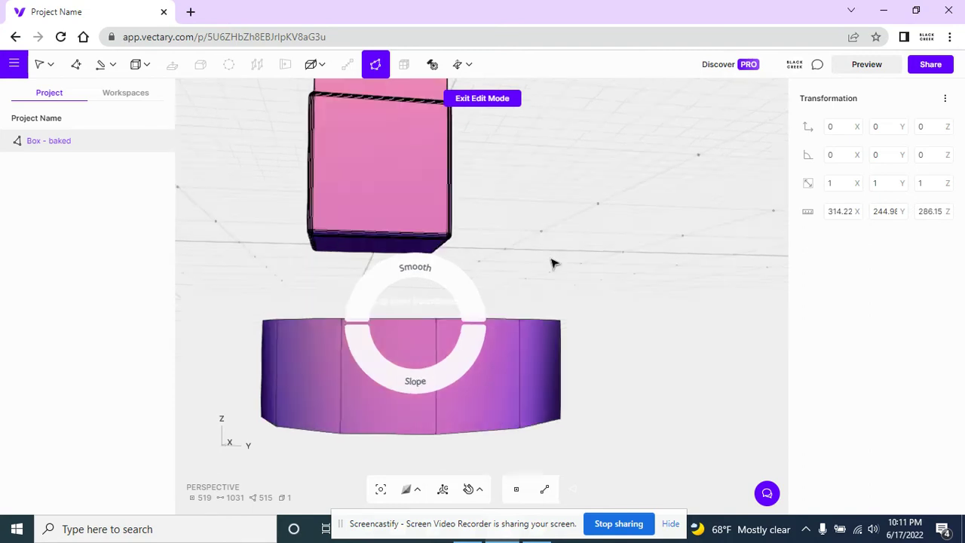
pyautogui.moveTo(553, 263); pyautogui.dragTo(540, 286, button='middle')
pyautogui.moveTo(462, 298)
pyautogui.mouseDown(button='middle')
pyautogui.moveTo(625, 219)
pyautogui.moveTo(601, 274)
pyautogui.mouseUp(button='middle')
# - Select the new cylinder cap together with the box's bottom face
pyautogui.click(485, 331)
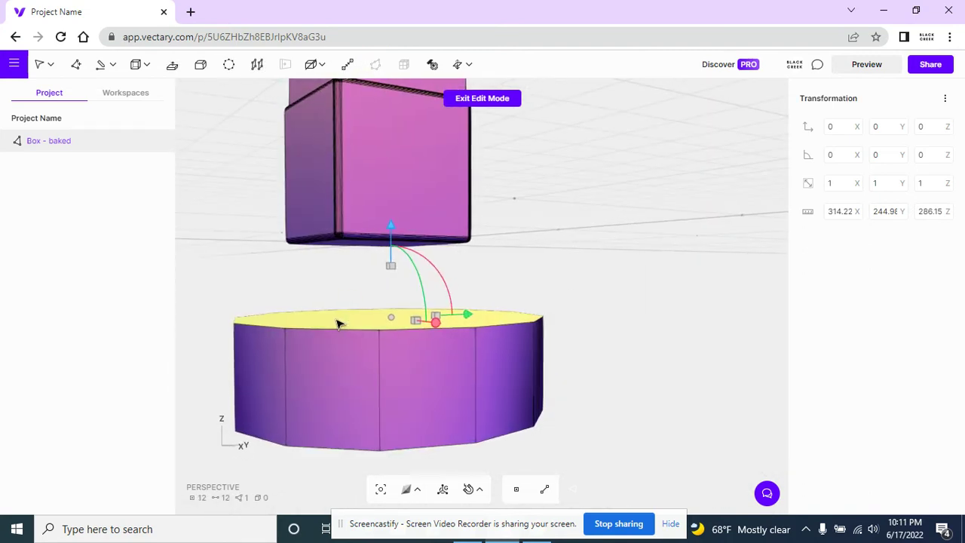
pyautogui.moveTo(554, 239); pyautogui.dragTo(368, 235, button='middle')
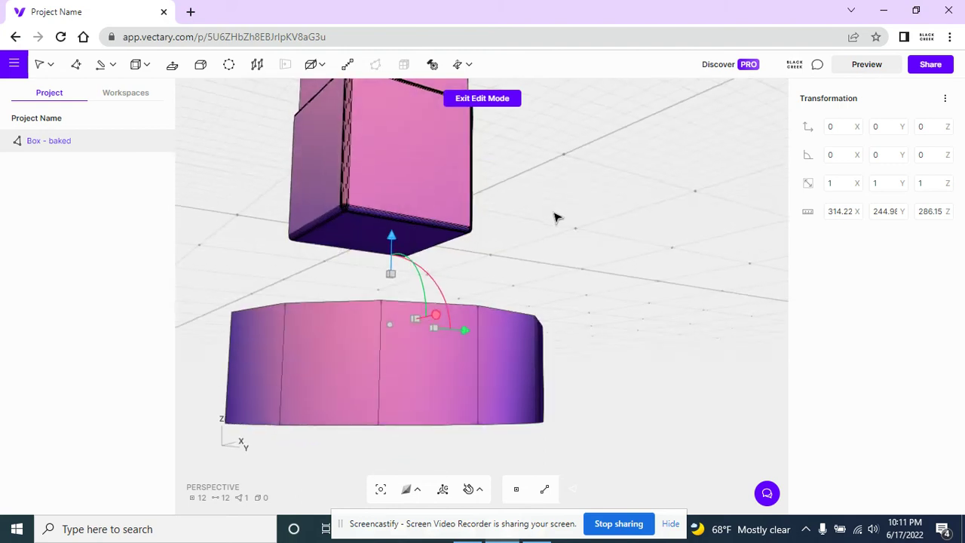
pyautogui.keyDown('shift'); pyautogui.click(367, 236); pyautogui.keyUp('shift')
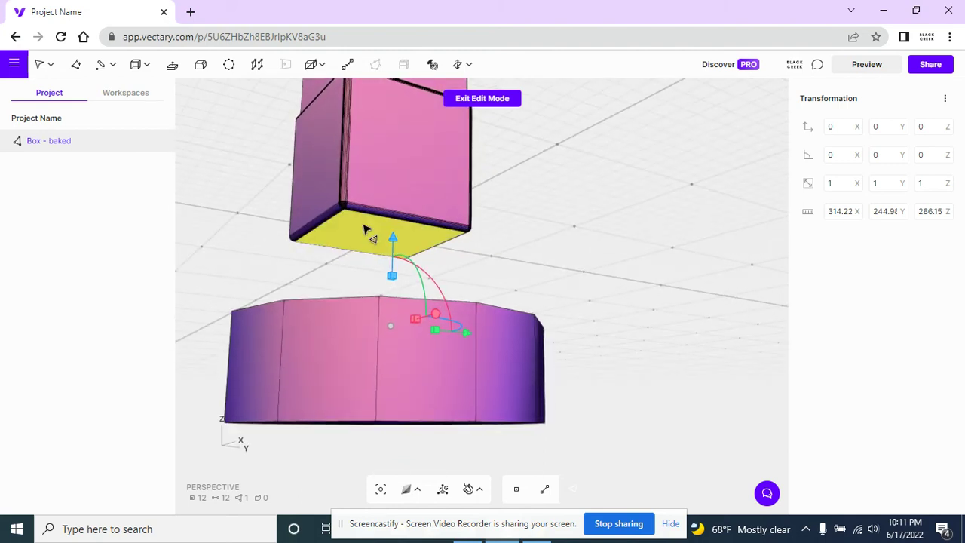
# - Bridge the two selected faces and set the Segments dial to 5
pyautogui.click(257, 67)
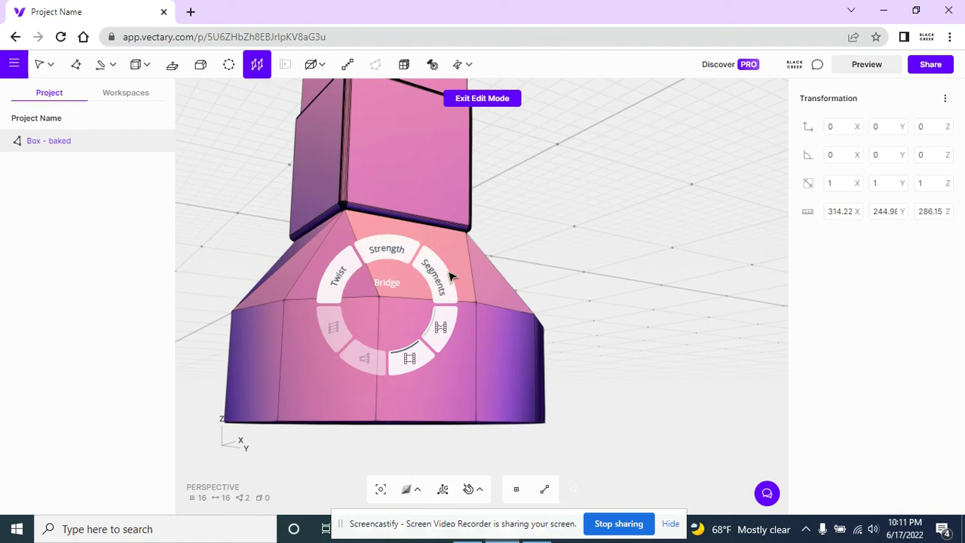
pyautogui.click(440, 280)
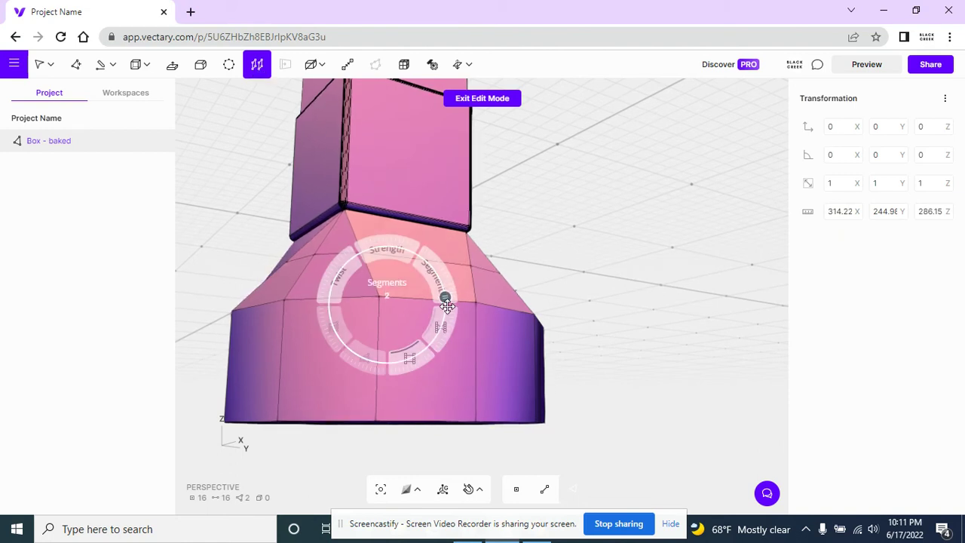
pyautogui.moveTo(446, 298); pyautogui.dragTo(427, 377)
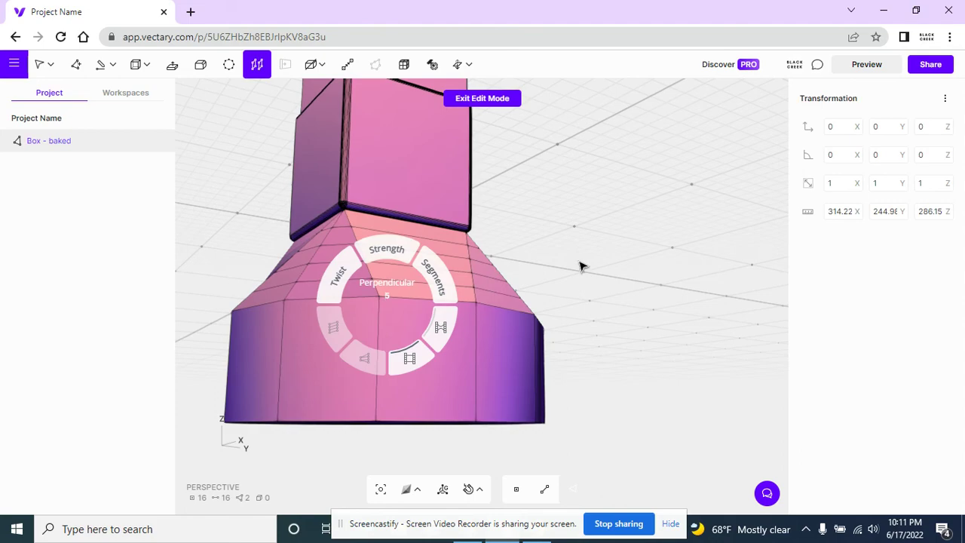
pyautogui.moveTo(580, 265)
pyautogui.mouseDown()
pyautogui.moveTo(601, 180)
pyautogui.moveTo(573, 256)
pyautogui.moveTo(593, 390)
pyautogui.moveTo(702, 309)
pyautogui.moveTo(753, 294)
pyautogui.moveTo(718, 323)
pyautogui.moveTo(665, 287)
pyautogui.moveTo(676, 235)
pyautogui.moveTo(689, 319)
pyautogui.moveTo(711, 304)
pyautogui.moveTo(686, 306)
pyautogui.moveTo(711, 183)
pyautogui.mouseUp()
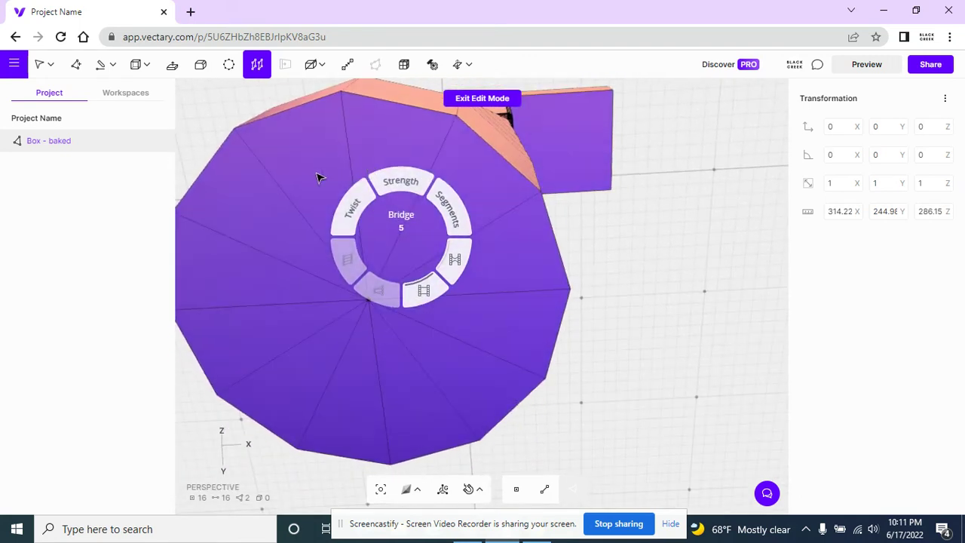
# - Finish the bridge, then paint-select the cylinder's bottom disc and collapse it to a centre point
pyautogui.click(256, 64)
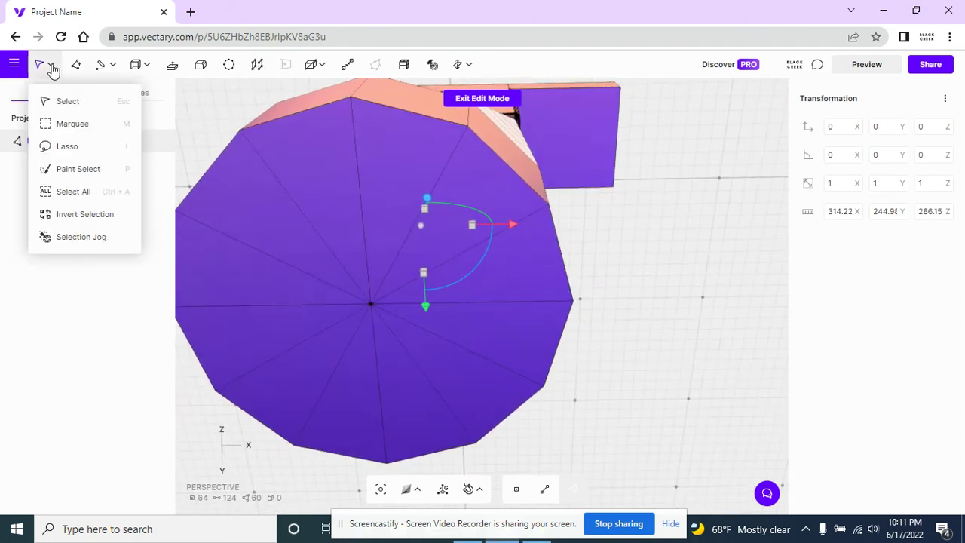
pyautogui.click(84, 167)
pyautogui.moveTo(355, 202); pyautogui.dragTo(404, 323)
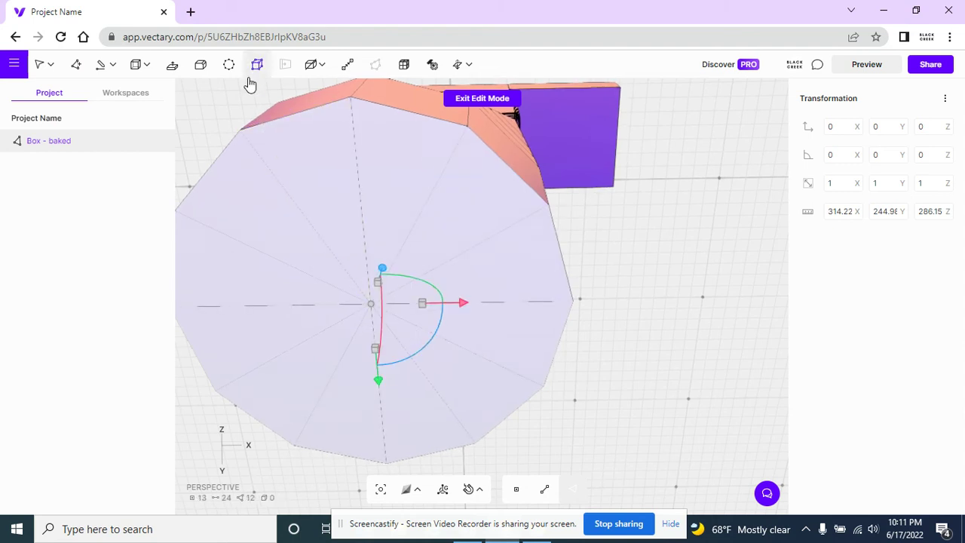
pyautogui.click(346, 66)
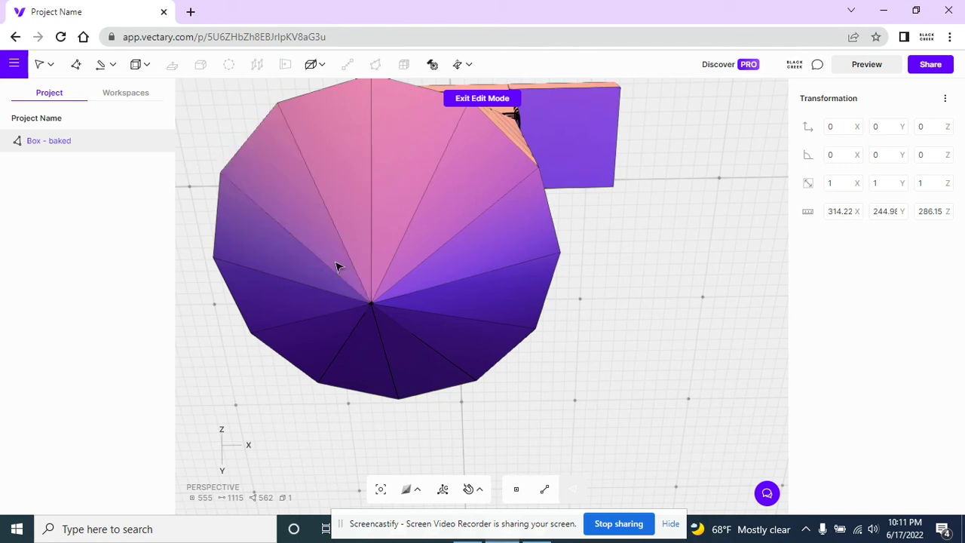
# - Select one triangular face of the disc and collapse it too
pyautogui.click(366, 144)
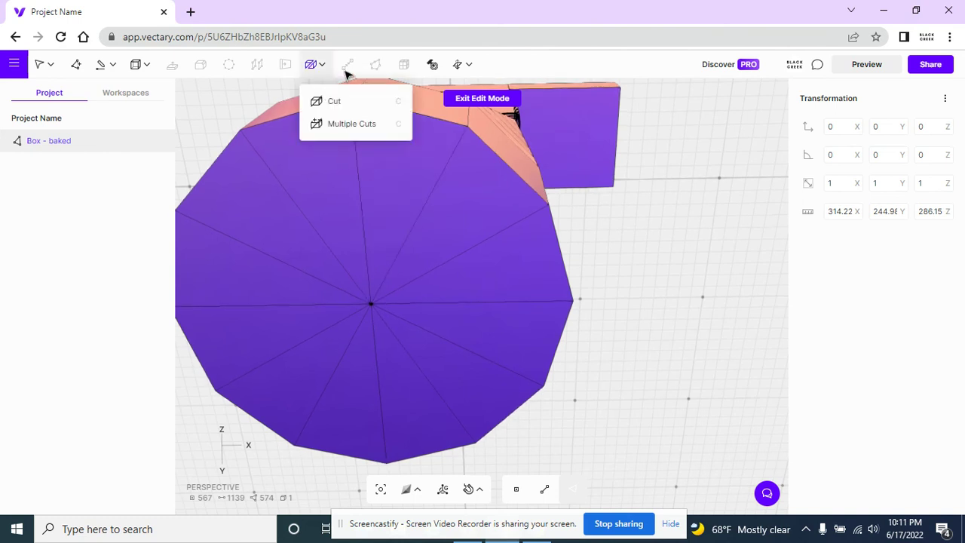
pyautogui.click(390, 231)
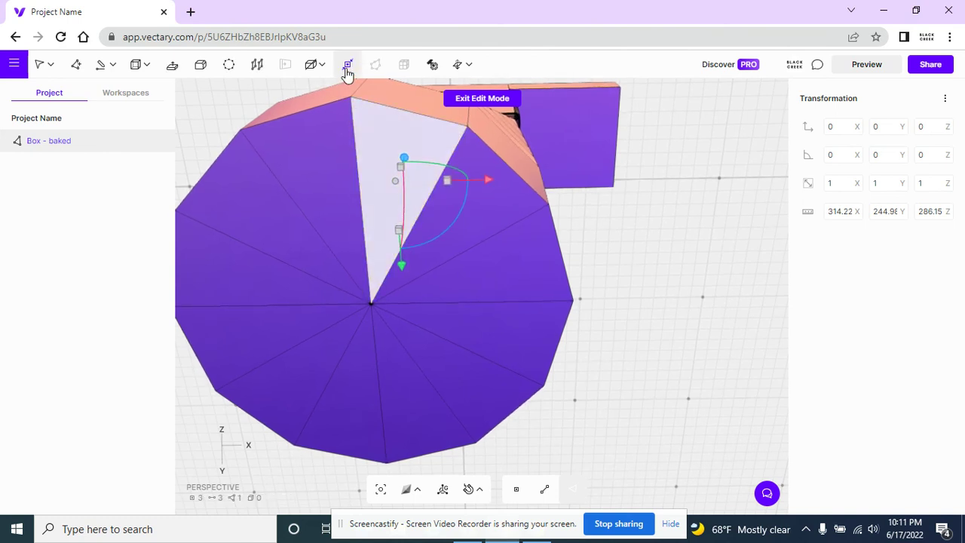
pyautogui.click(346, 68)
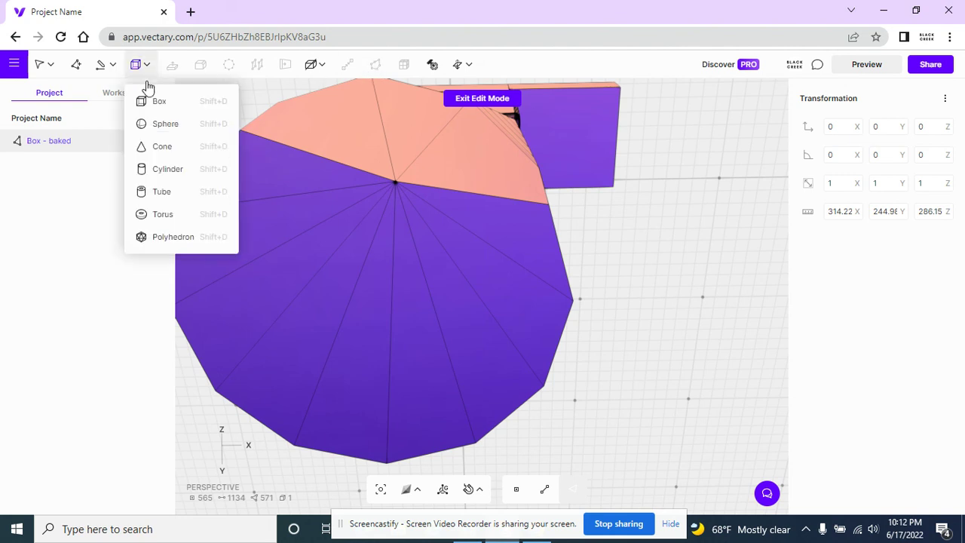
pyautogui.moveTo(674, 237)
pyautogui.mouseDown(button='middle')
pyautogui.moveTo(537, 338)
pyautogui.moveTo(533, 272)
pyautogui.moveTo(672, 280)
pyautogui.moveTo(702, 252)
pyautogui.mouseUp(button='middle')
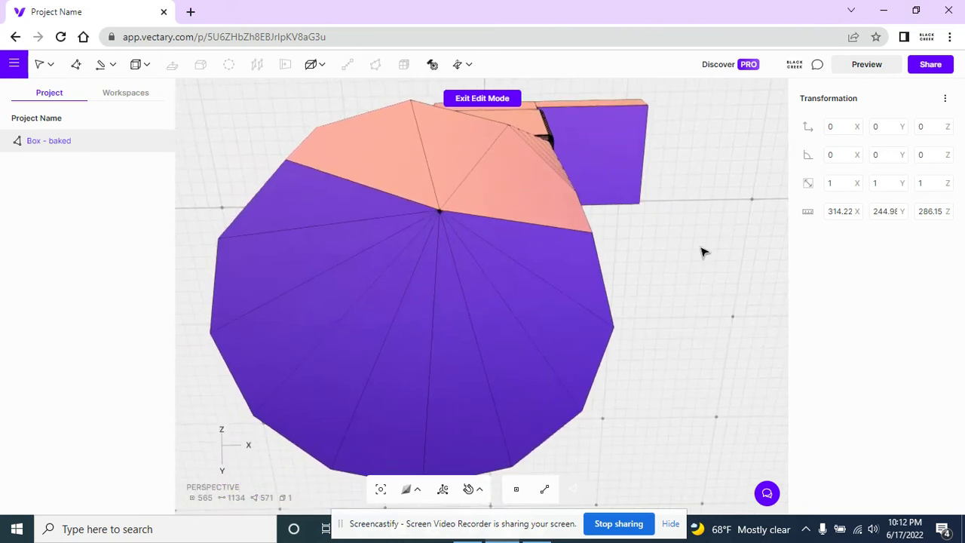